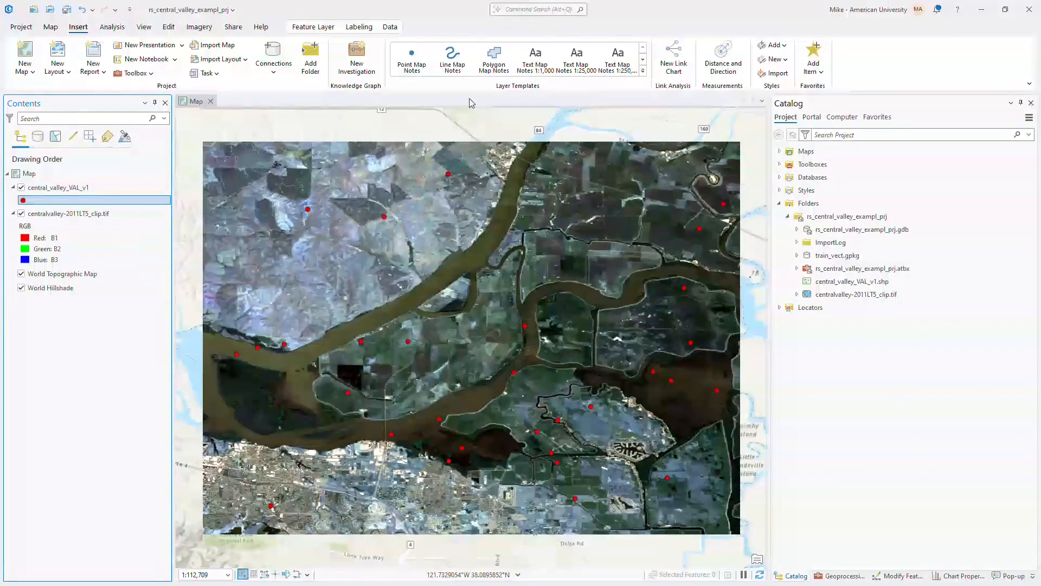
View the attribute table of the central_valley_VAL_v1 validation points layer, and close it.
{"action": "left_click", "coordinate": [98, 215]}
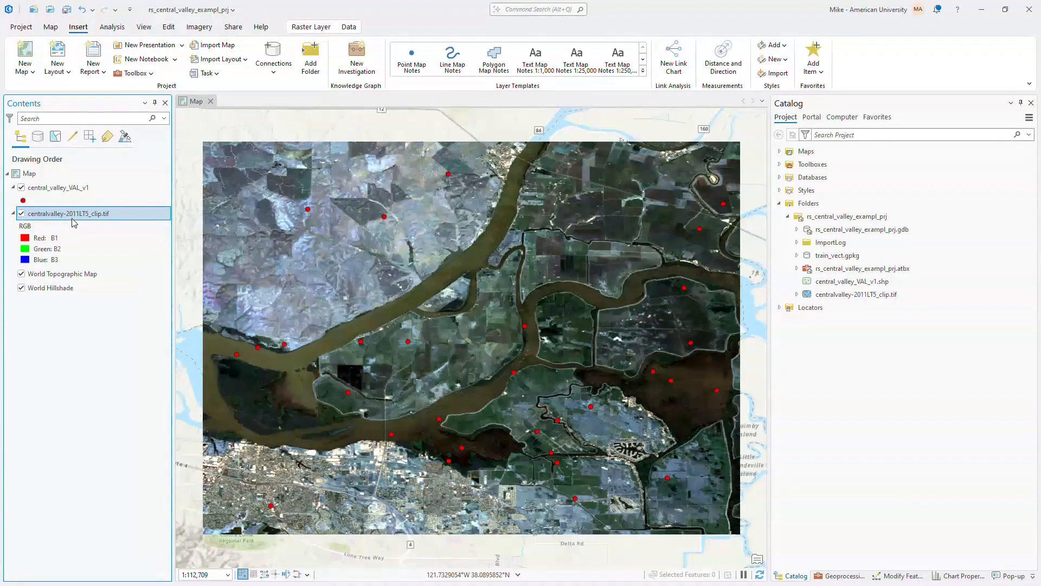
{"action": "left_click", "coordinate": [48, 193]}
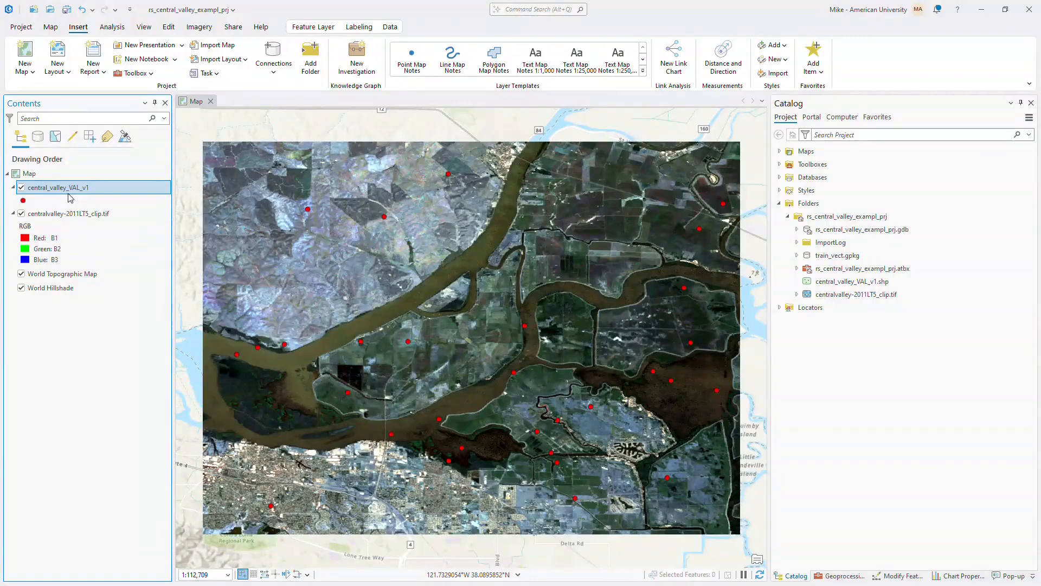
{"action": "key", "text": "ctrl+t"}
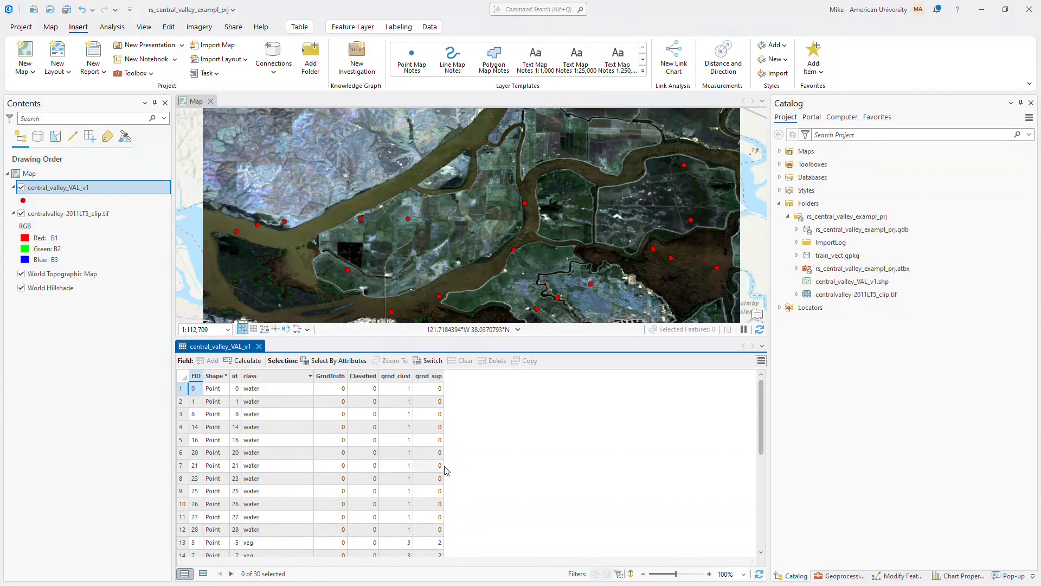
{"action": "left_click", "coordinate": [259, 346]}
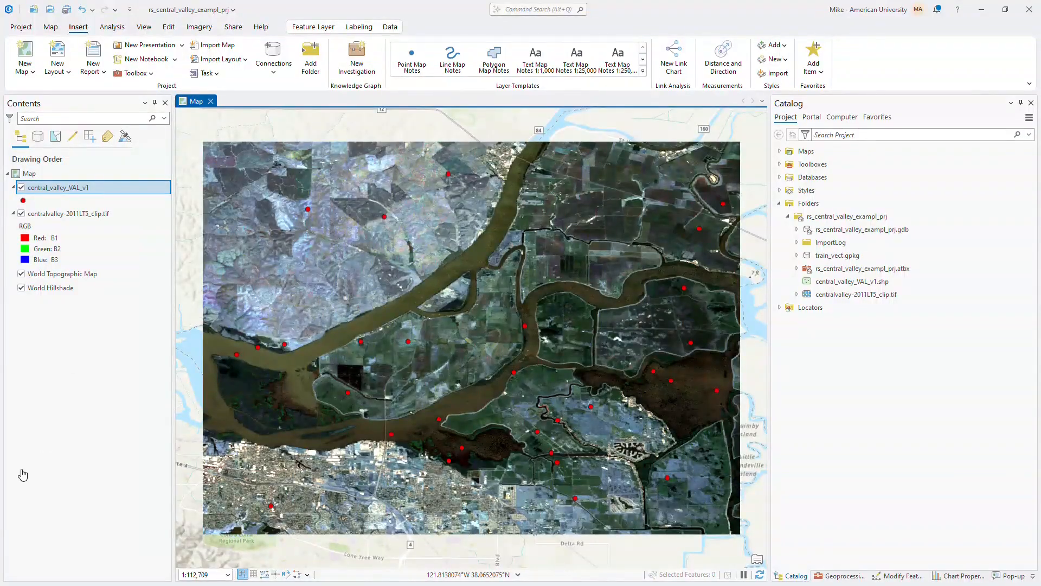
Reopen the central_valley_VAL_v1 attribute table, select its first record and check the grnd_clust and grnd_sup fields.
{"action": "left_click", "coordinate": [69, 188]}
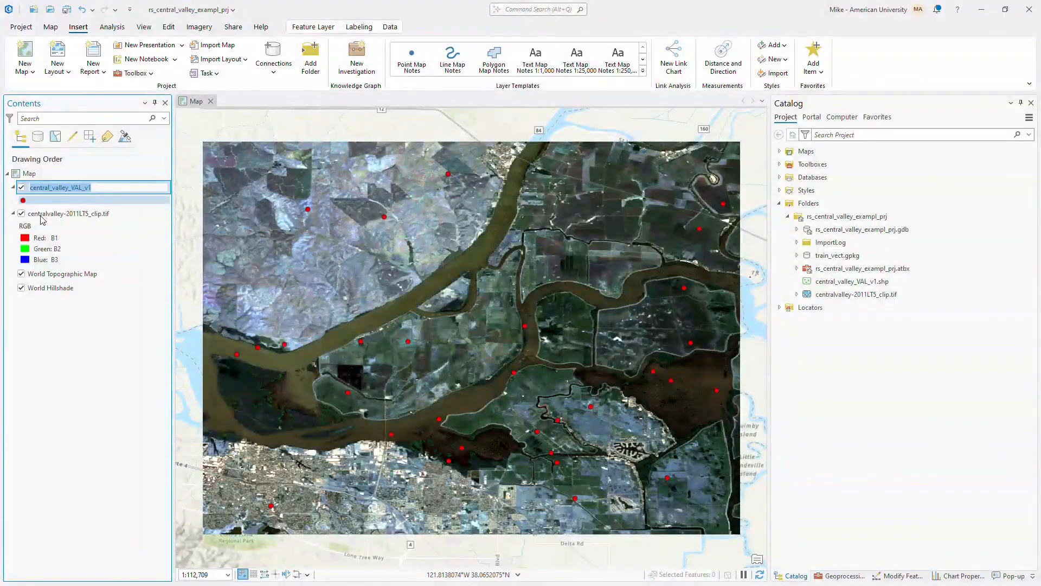
{"action": "left_click", "coordinate": [50, 248]}
{"action": "left_click", "coordinate": [58, 187]}
{"action": "key", "text": "ctrl+t"}
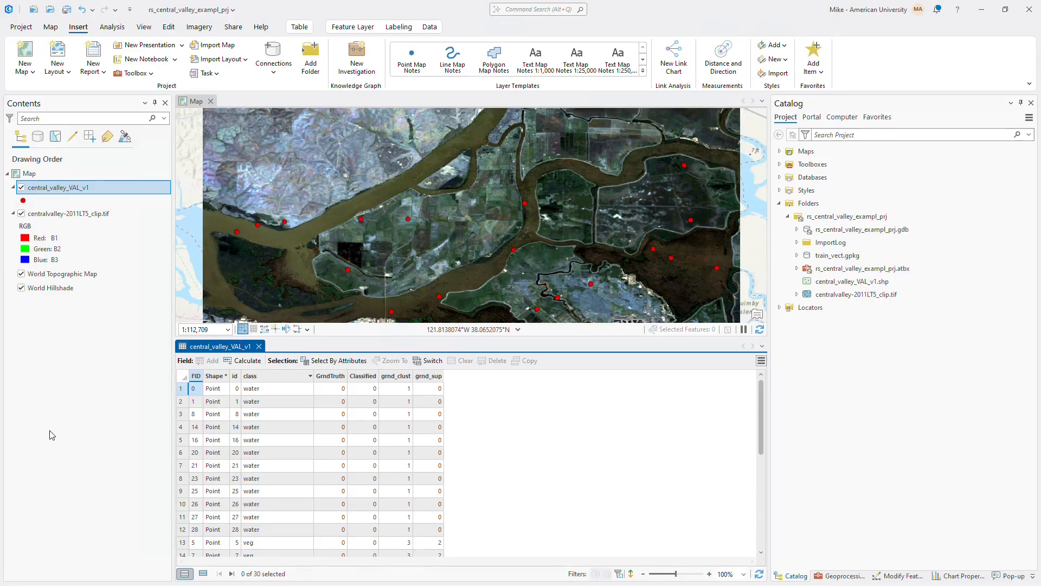
{"action": "left_click", "coordinate": [182, 390]}
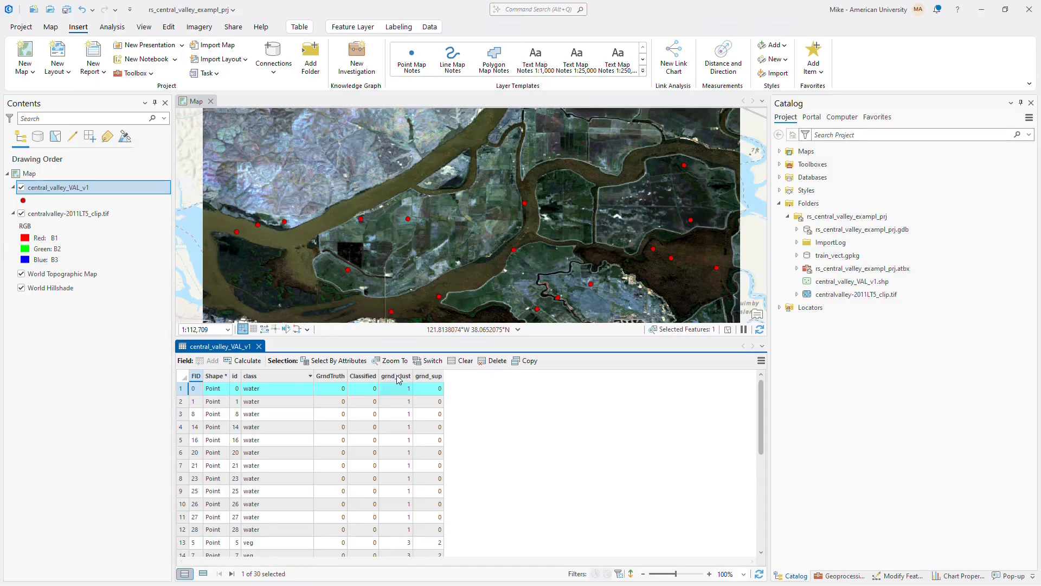
{"action": "mouse_move", "coordinate": [392, 378]}
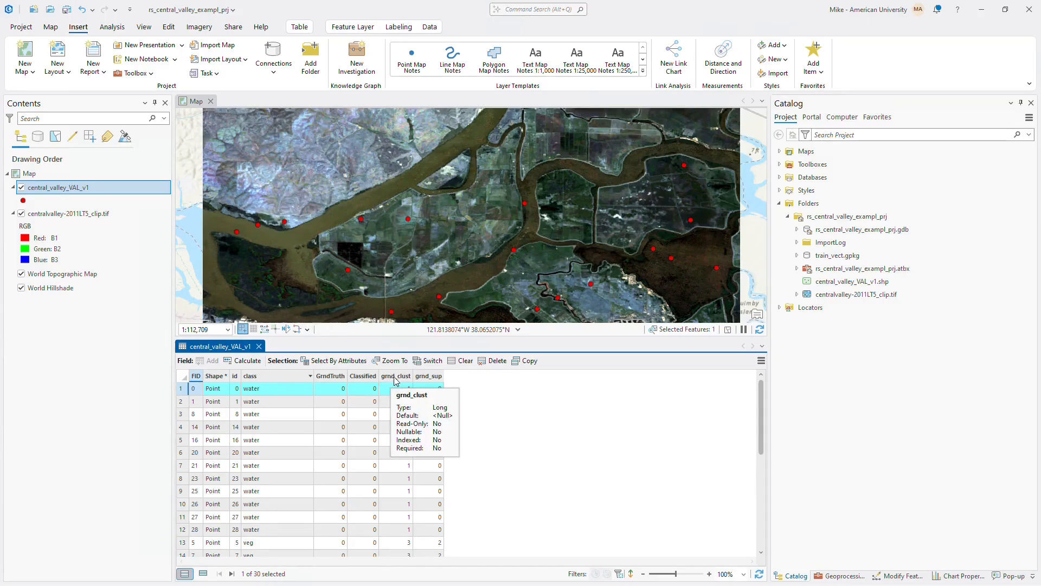
{"action": "mouse_move", "coordinate": [432, 380]}
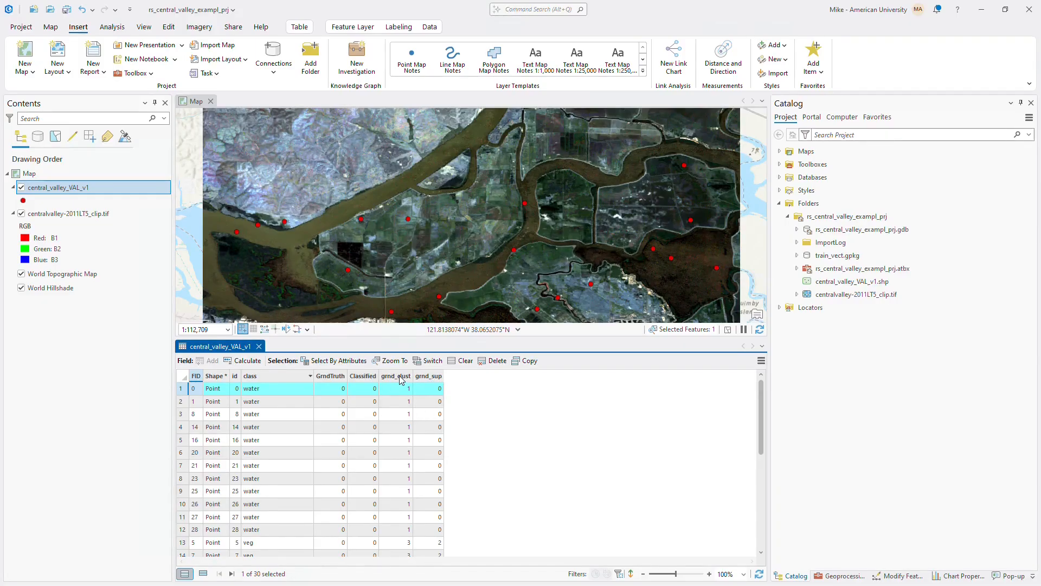
Review the grnd_clust codes for the water, veg and bare points, clear the selection and close the table.
{"action": "left_click", "coordinate": [402, 378]}
{"action": "scroll", "coordinate": [375, 446], "scroll_direction": "down", "scroll_amount": 6}
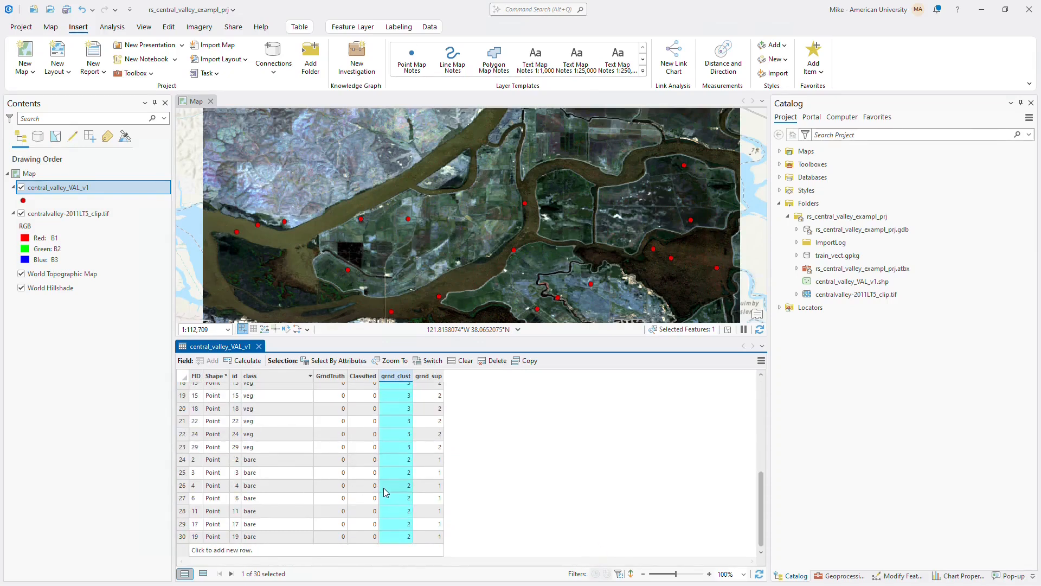
{"action": "scroll", "coordinate": [386, 492], "scroll_direction": "up", "scroll_amount": 2}
{"action": "scroll", "coordinate": [386, 492], "scroll_direction": "up", "scroll_amount": 3}
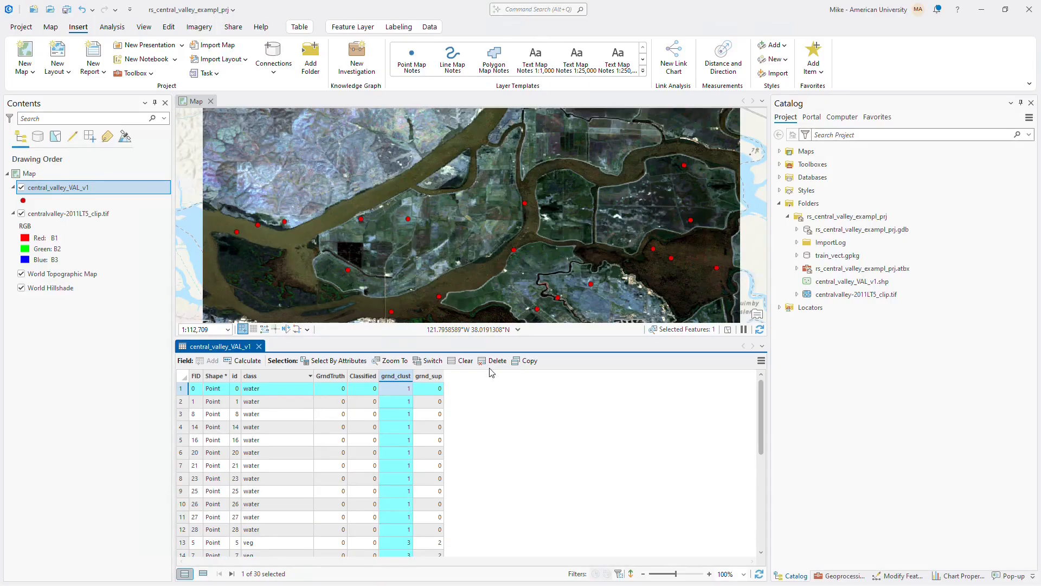
{"action": "left_click", "coordinate": [462, 361]}
{"action": "left_click", "coordinate": [259, 346]}
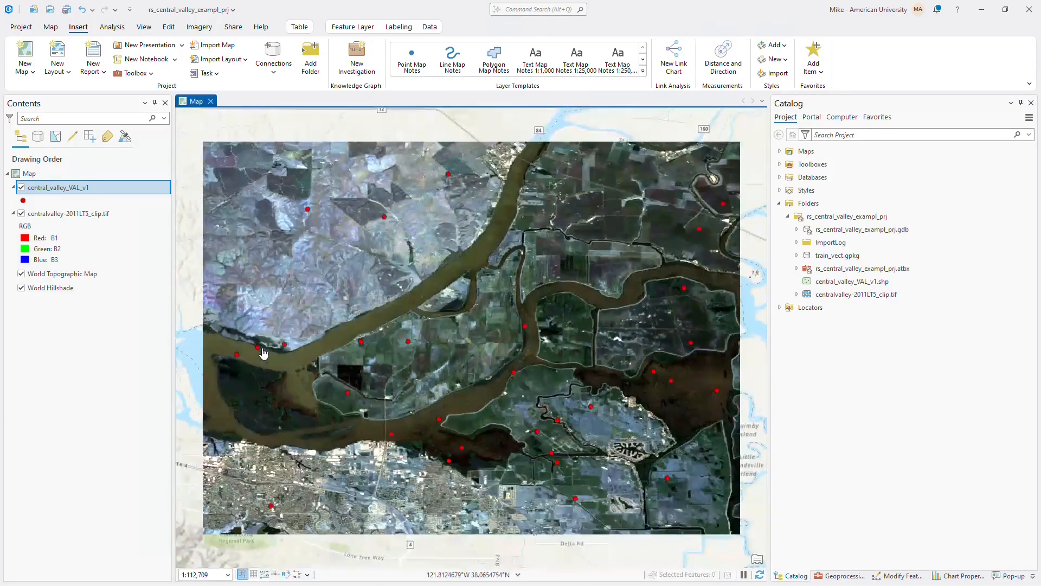
Search the geoprocessing tools for "unsuper" and open Iso Cluster Unsupervised Classification.
{"action": "left_click", "coordinate": [844, 575]}
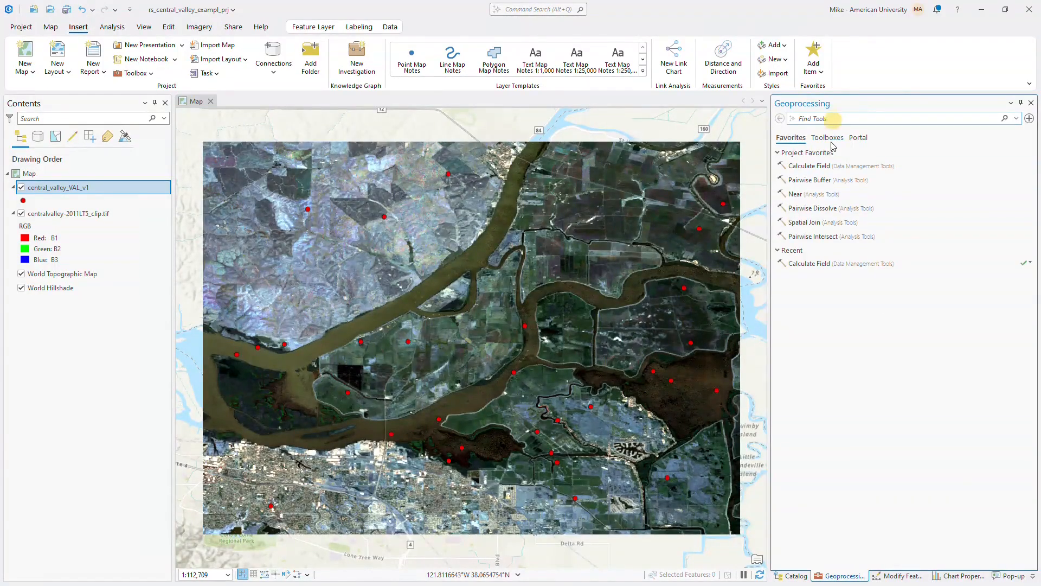
{"action": "type", "text": "unsuper"}
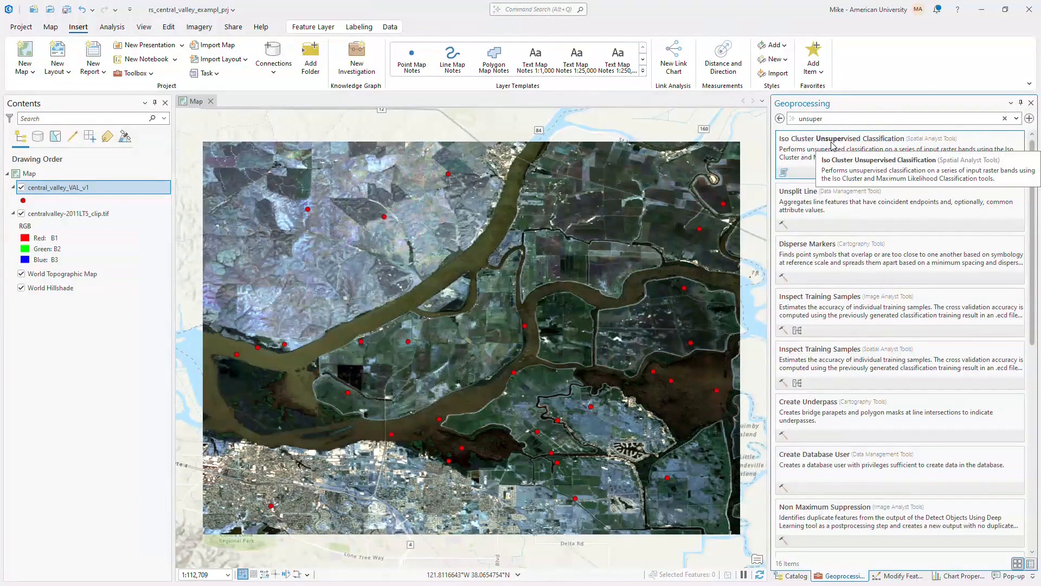
{"action": "left_click", "coordinate": [828, 148]}
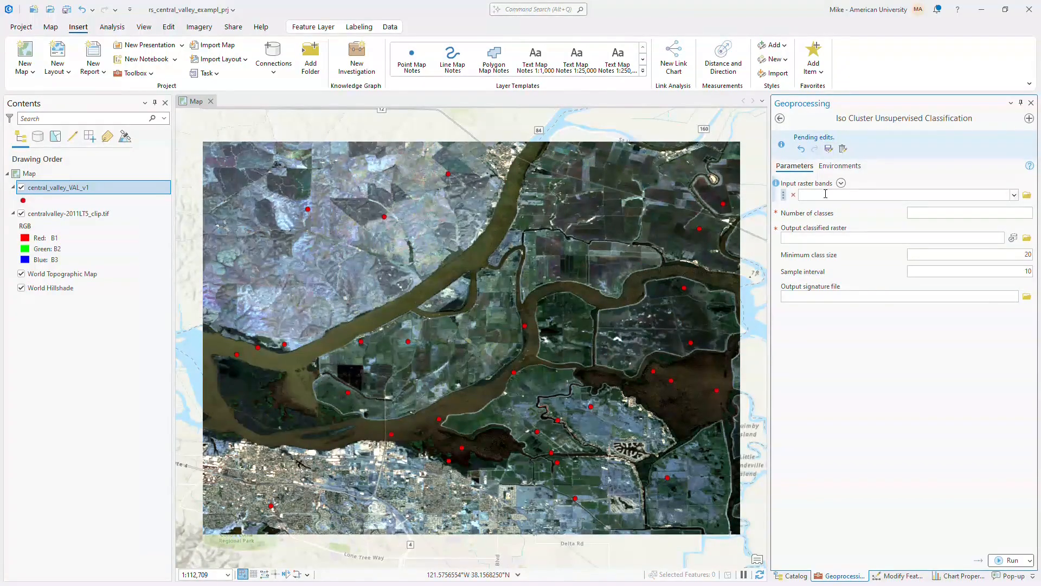
Set centralvalley-2011LT5_clip.tif as the input raster bands and 6 as the number of classes.
{"action": "left_click", "coordinate": [1016, 195]}
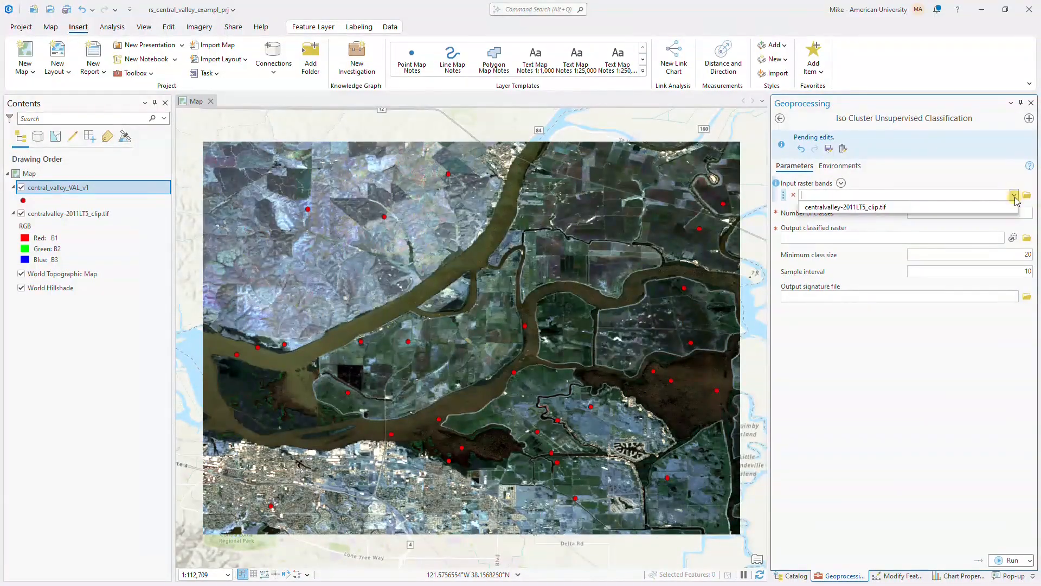
{"action": "left_click", "coordinate": [881, 207]}
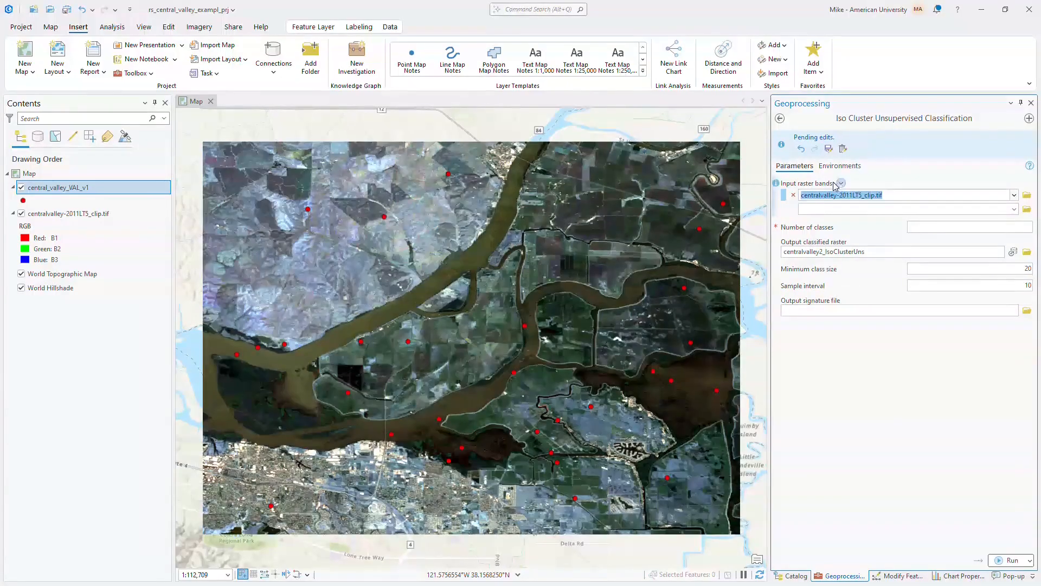
{"action": "left_click", "coordinate": [948, 226]}
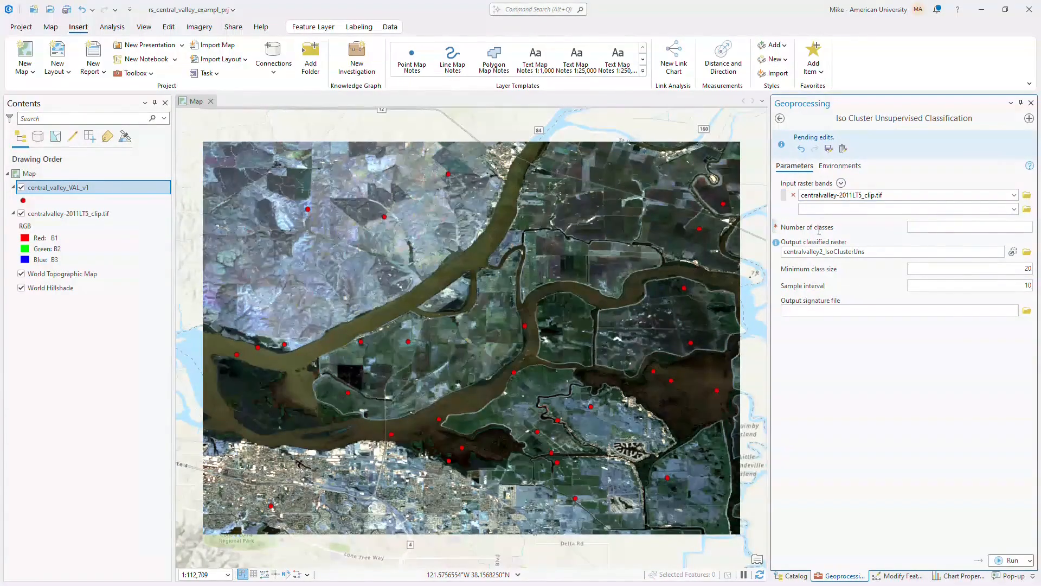
{"action": "mouse_move", "coordinate": [778, 228]}
Save the classified output as all-band-iso.tif in the rs_central_valley_exampl_prj folder and run the classification.
{"action": "left_click", "coordinate": [855, 251]}
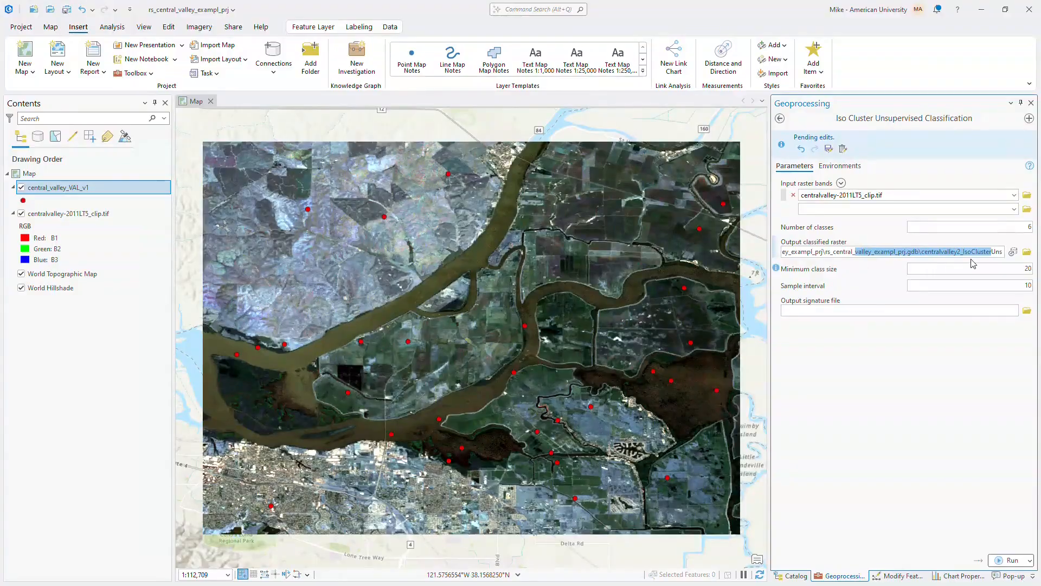
{"action": "left_click", "coordinate": [1026, 252]}
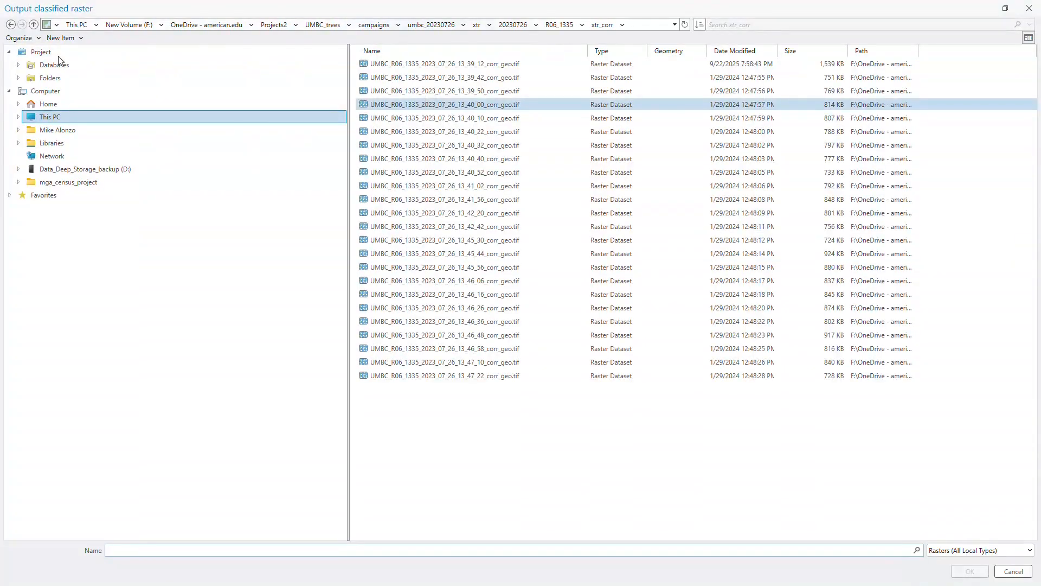
{"action": "left_click", "coordinate": [54, 78]}
{"action": "double_click", "coordinate": [391, 69]}
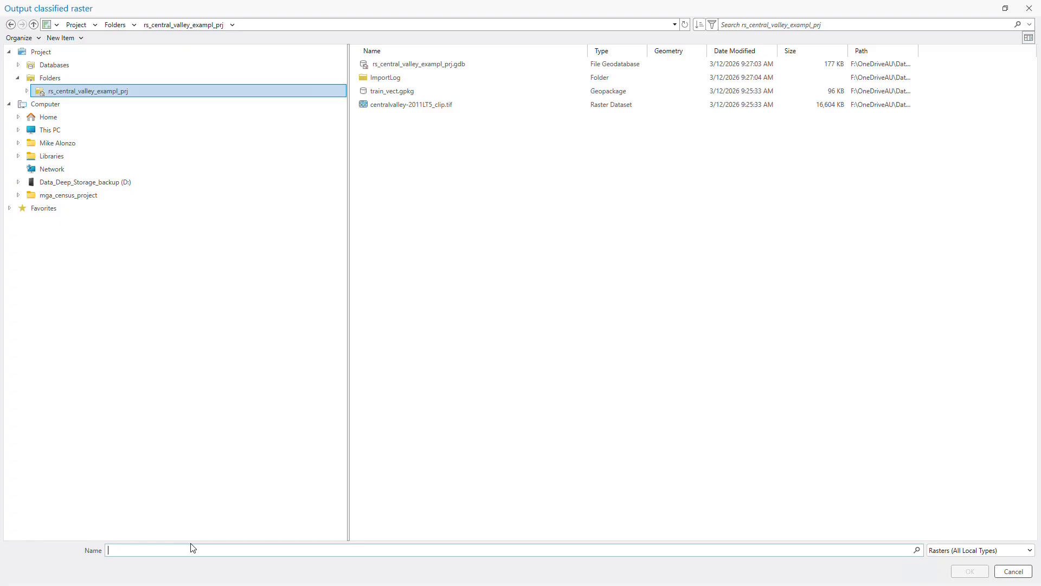
{"action": "type", "text": "l"}
{"action": "left_click", "coordinate": [965, 575]}
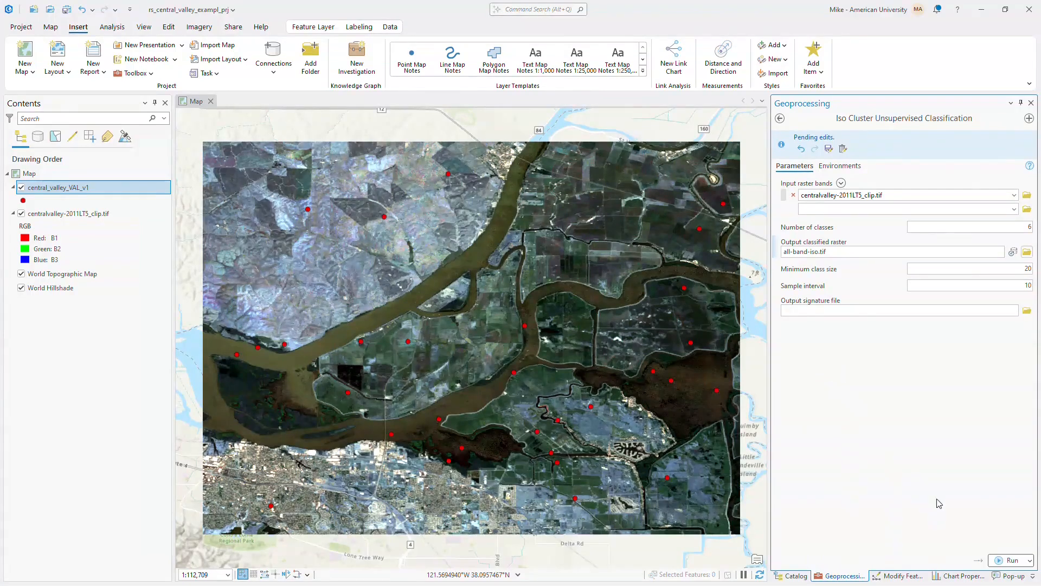
{"action": "left_click", "coordinate": [1012, 561]}
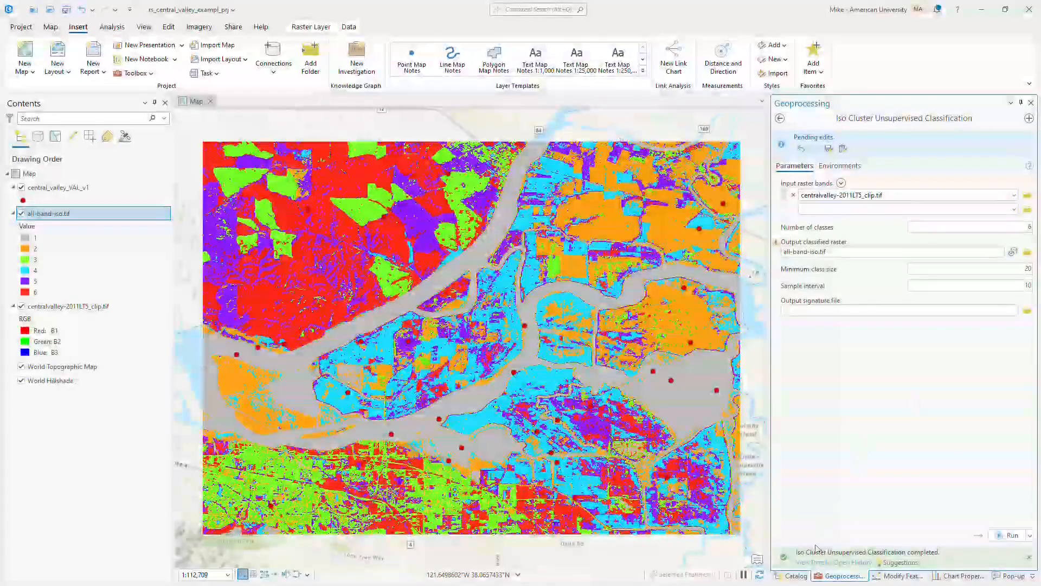
Find the Reclassify tool by searching for "reclass" and set all-band-iso.tif as its input raster.
{"action": "left_click", "coordinate": [781, 119]}
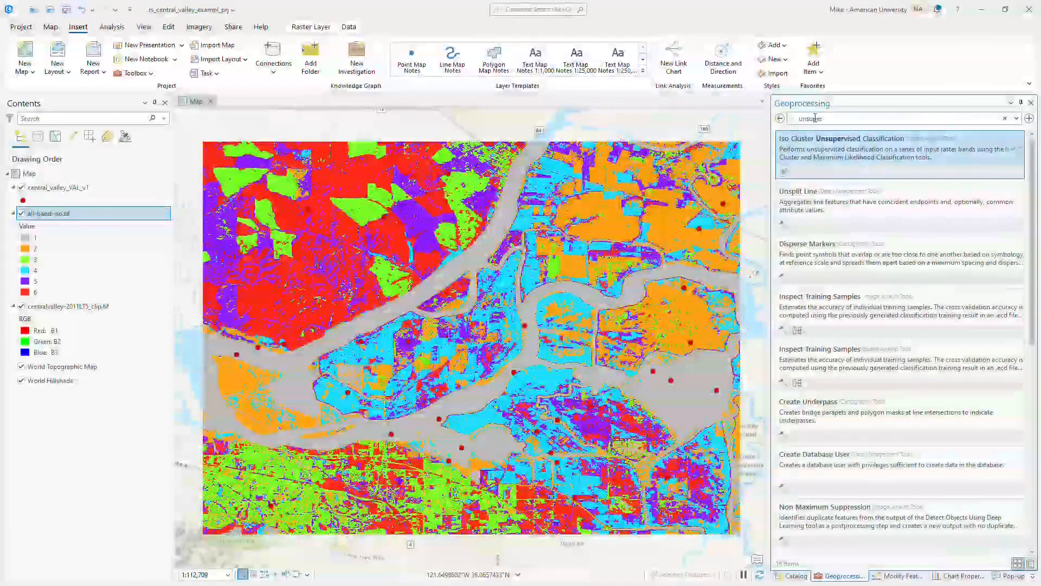
{"action": "type", "text": "reclass"}
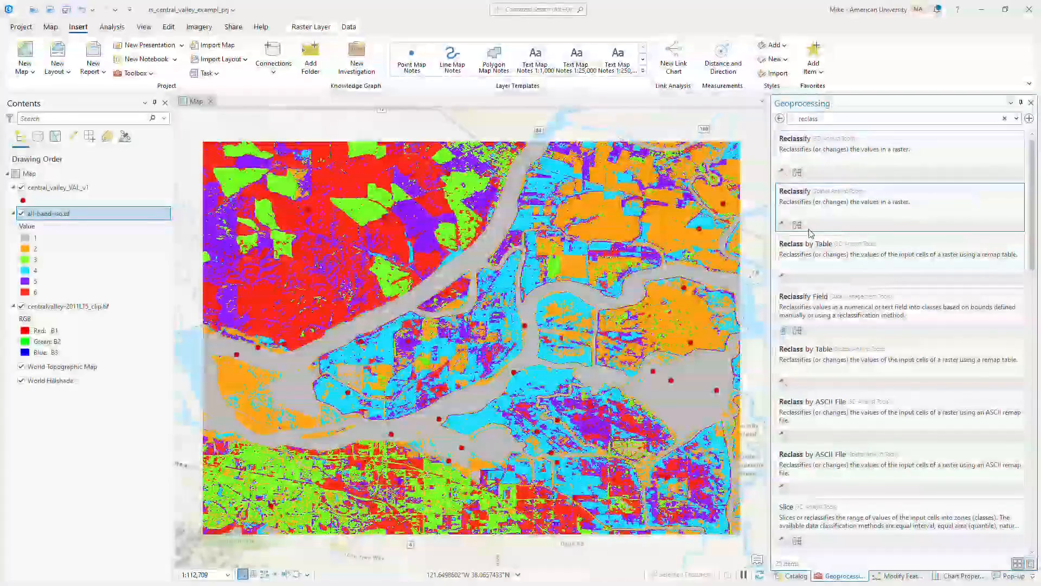
{"action": "left_click", "coordinate": [831, 179]}
{"action": "left_click", "coordinate": [842, 167]}
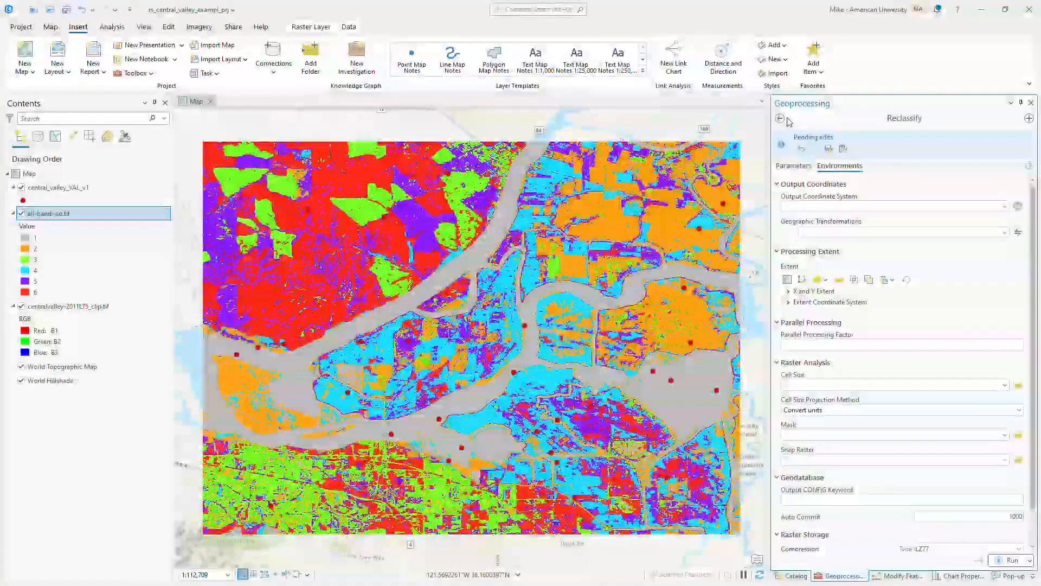
{"action": "left_click", "coordinate": [797, 167]}
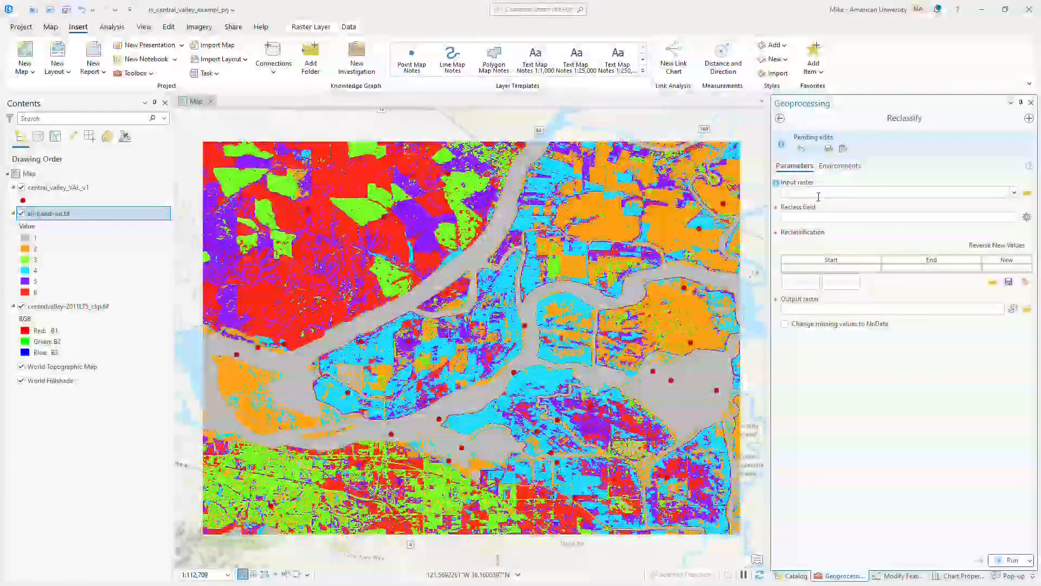
{"action": "left_click", "coordinate": [1014, 193]}
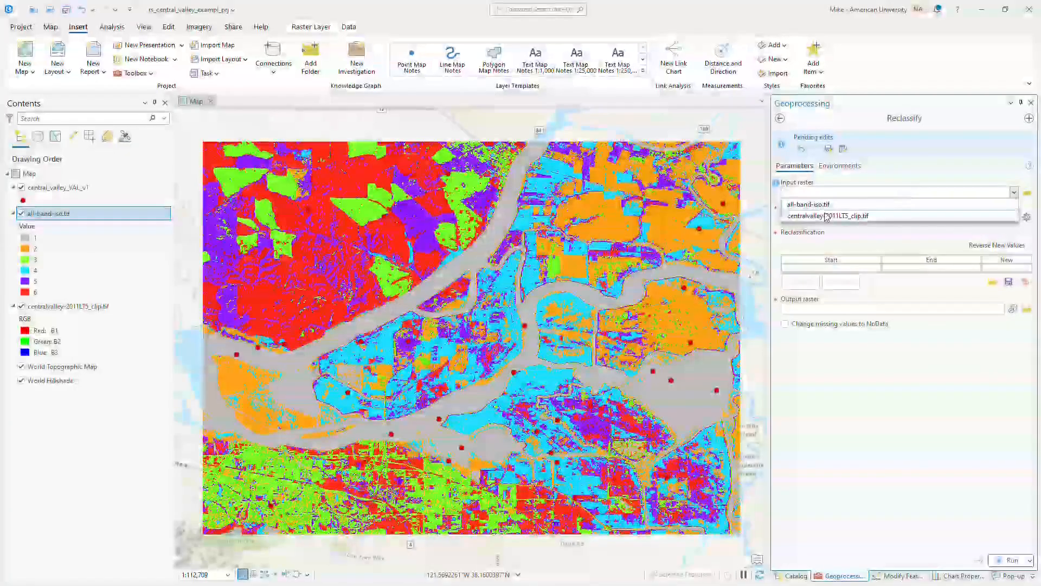
{"action": "left_click", "coordinate": [810, 205]}
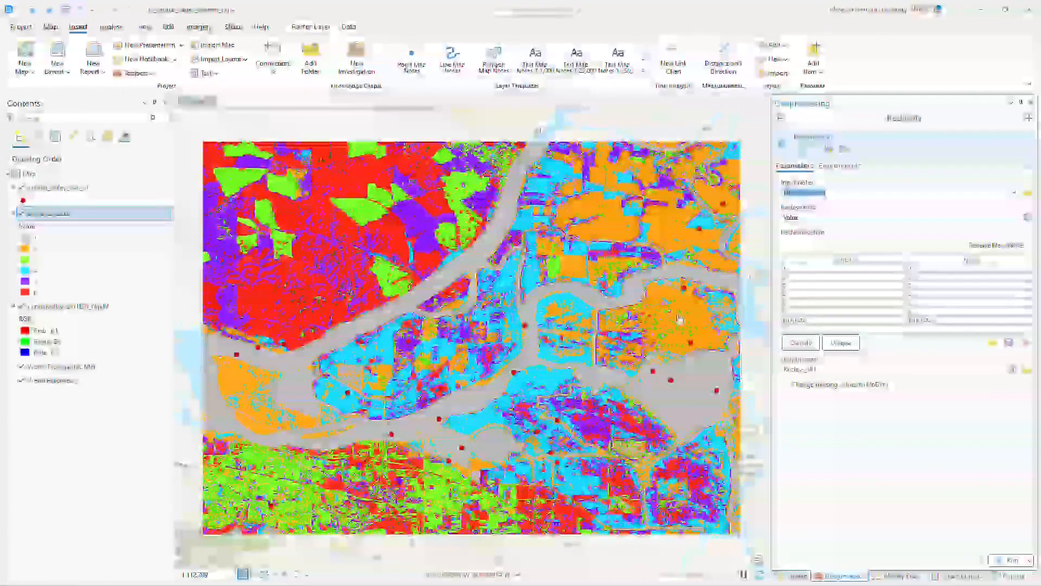
Switch the all-band-iso.tif layer off and on to compare its classes with the centralvalley-2011LT5_clip.tif imagery beneath.
{"action": "left_click", "coordinate": [22, 215]}
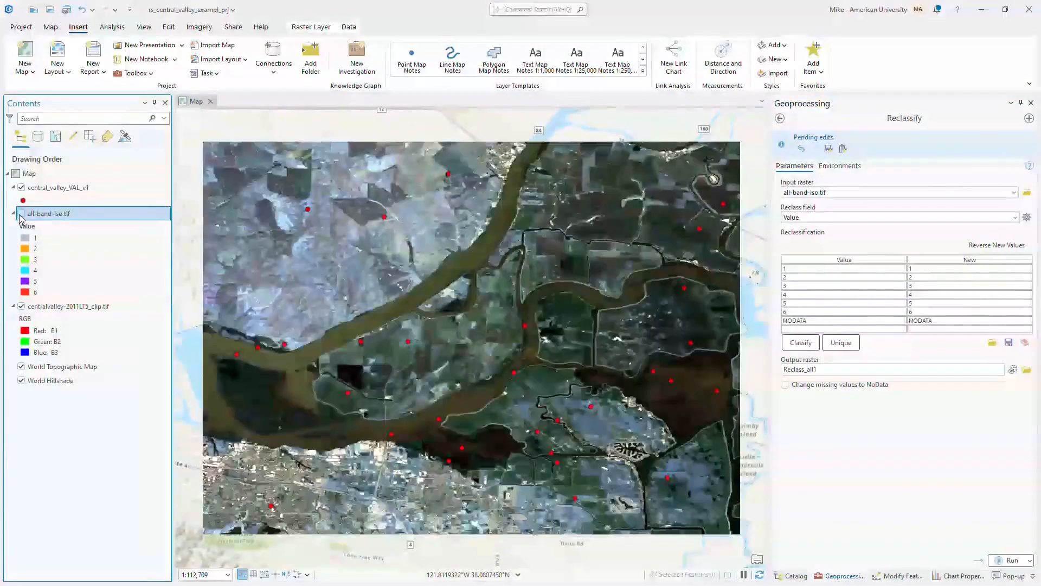
{"action": "left_click", "coordinate": [21, 214]}
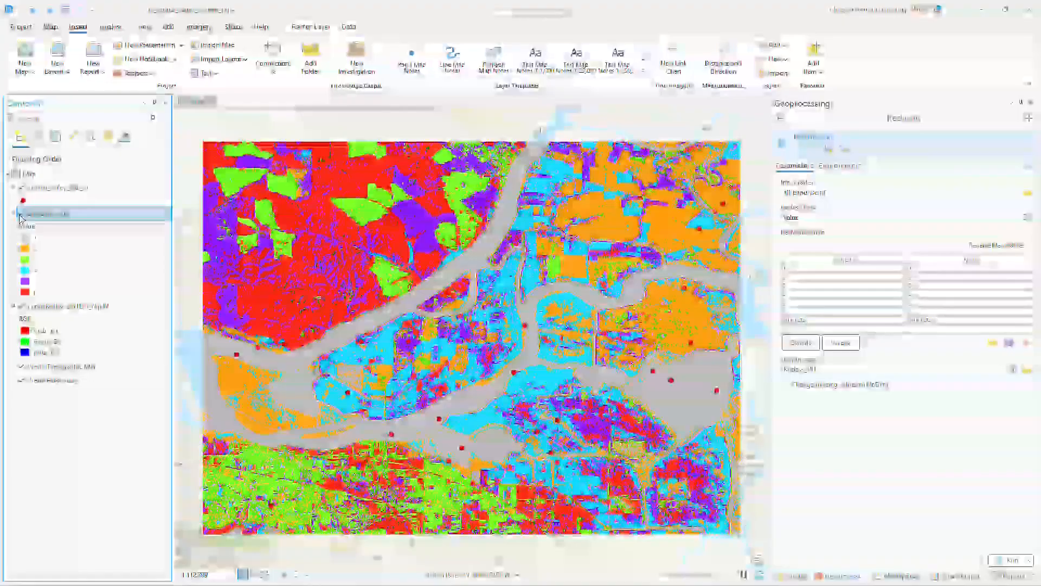
{"action": "left_click", "coordinate": [21, 214]}
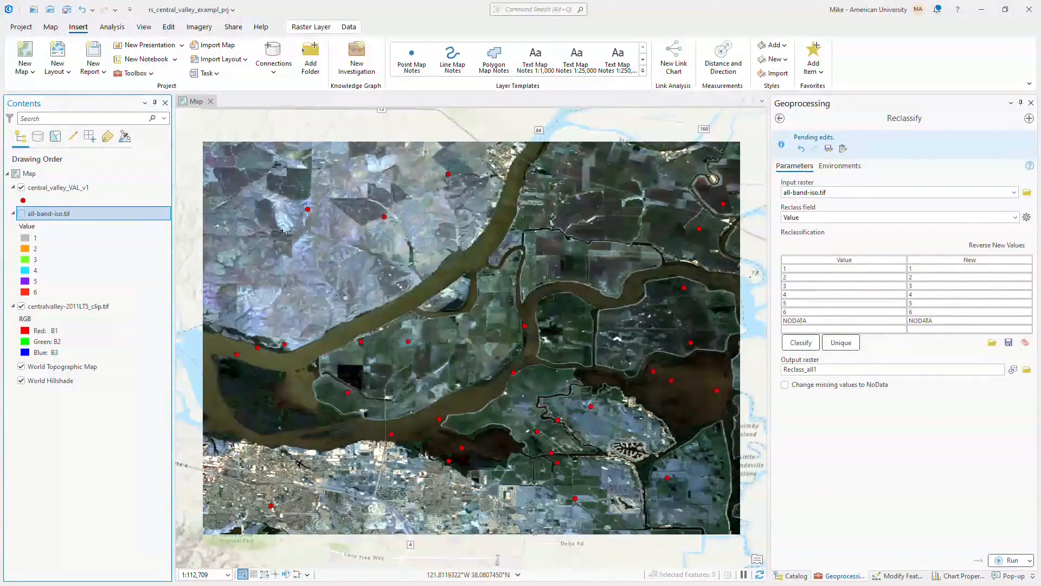
{"action": "scroll", "coordinate": [703, 323], "scroll_direction": "up", "scroll_amount": 3}
{"action": "scroll", "coordinate": [703, 323], "scroll_direction": "up", "scroll_amount": 1}
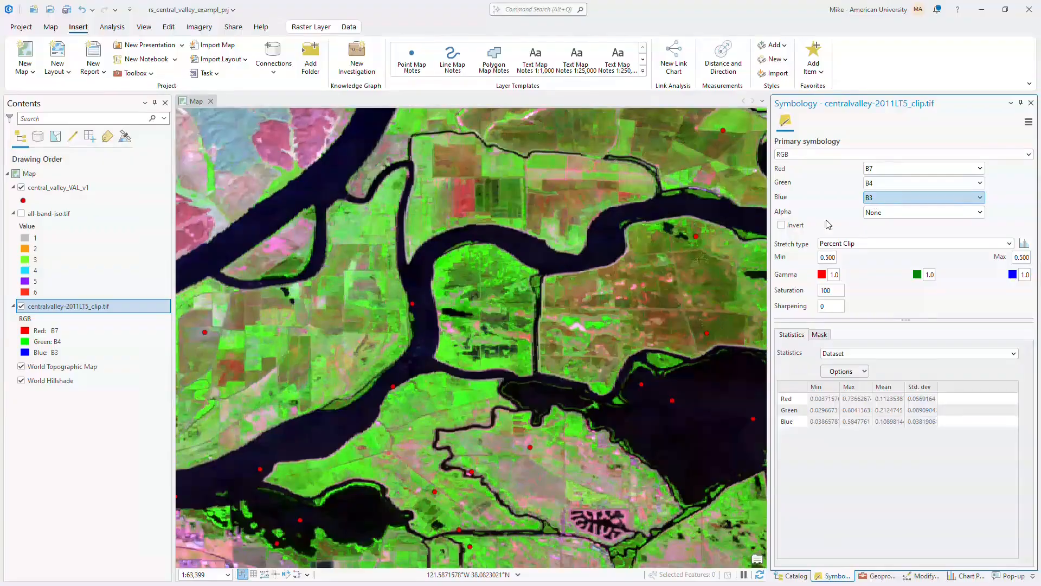
{"action": "left_click", "coordinate": [21, 213]}
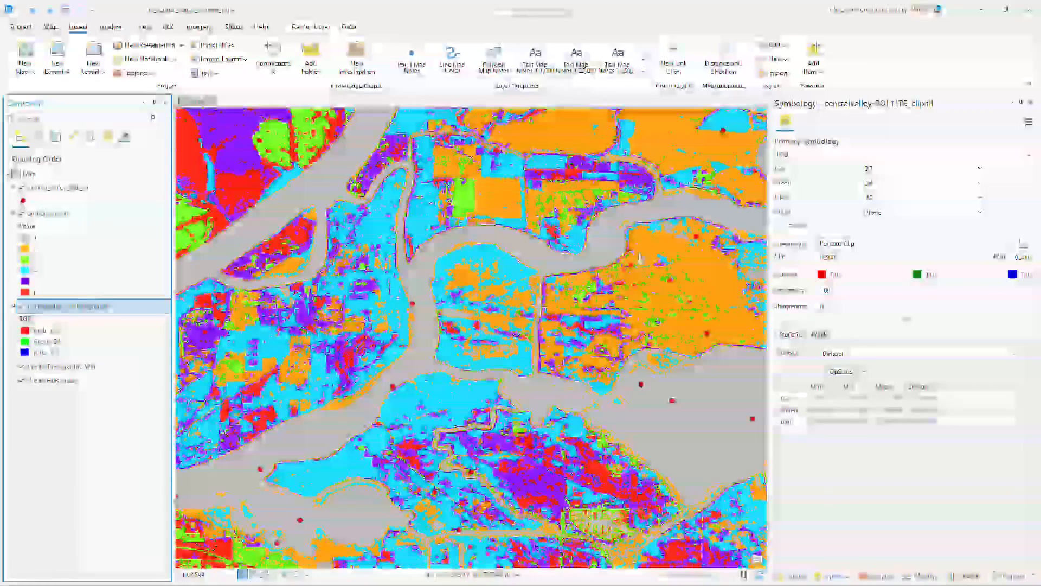
{"action": "left_click", "coordinate": [21, 213]}
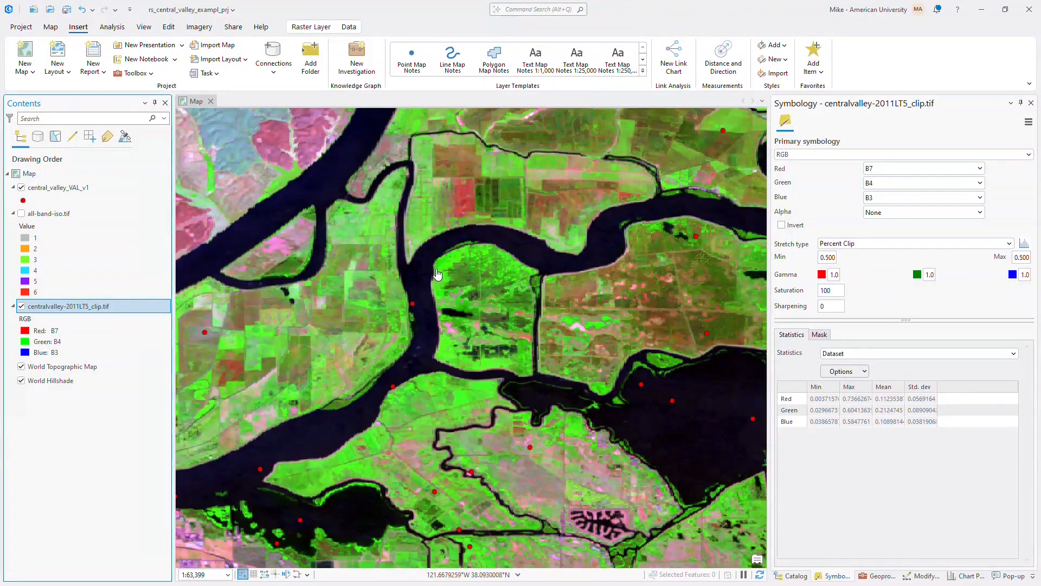
Check the all-band-iso.tif classes against the imagery and set the new value of class 2 to 3 in Reclassify.
{"action": "left_click", "coordinate": [19, 214]}
{"action": "left_click", "coordinate": [22, 215]}
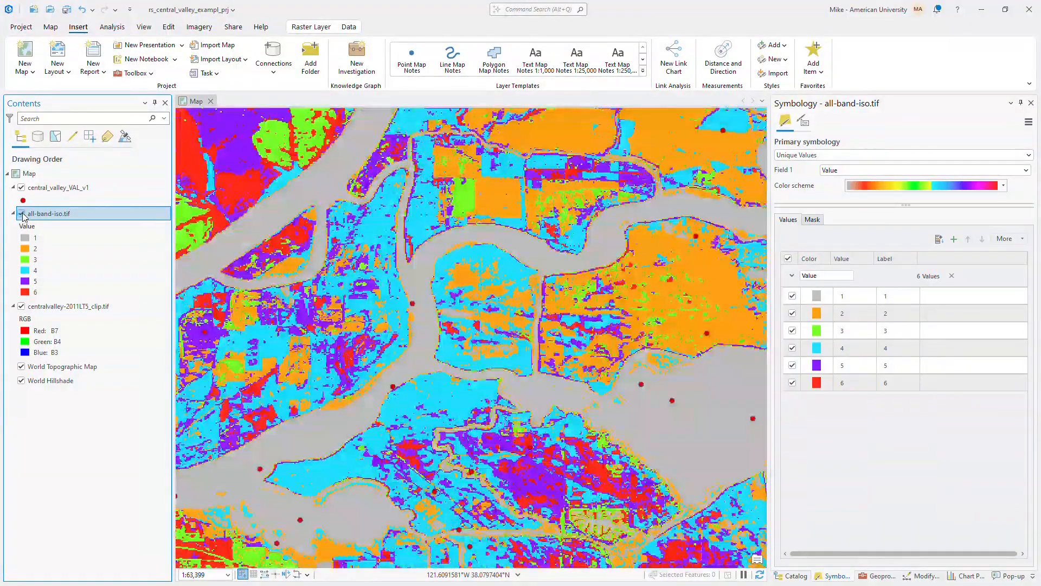
{"action": "left_click", "coordinate": [21, 215]}
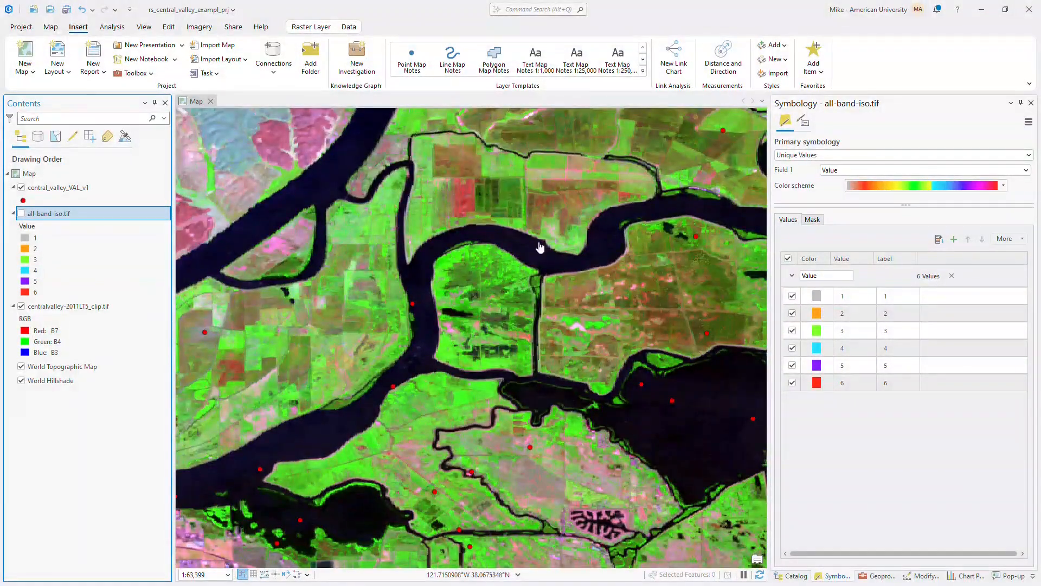
{"action": "left_click", "coordinate": [925, 576]}
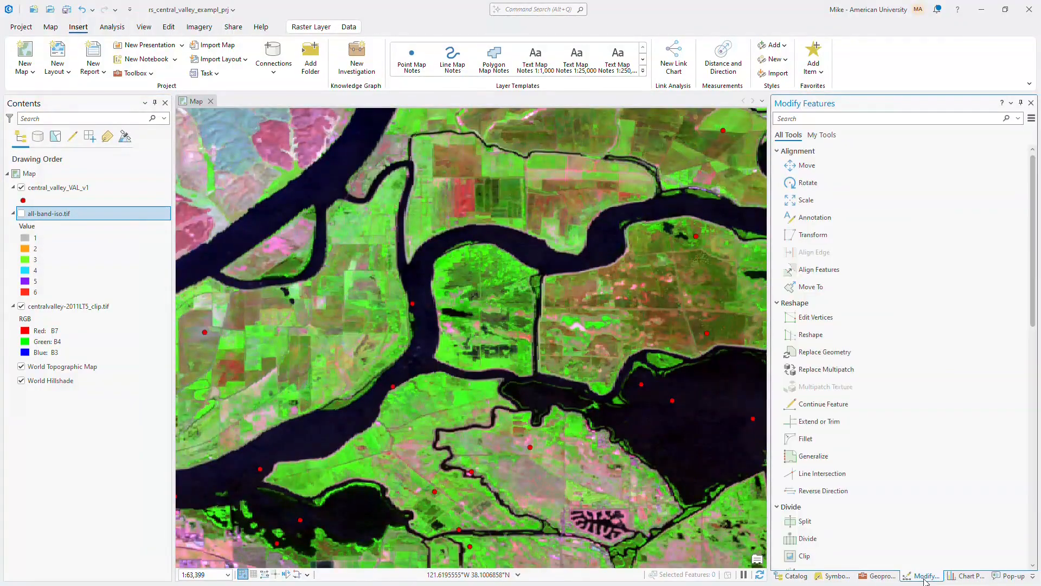
{"action": "left_click", "coordinate": [837, 576]}
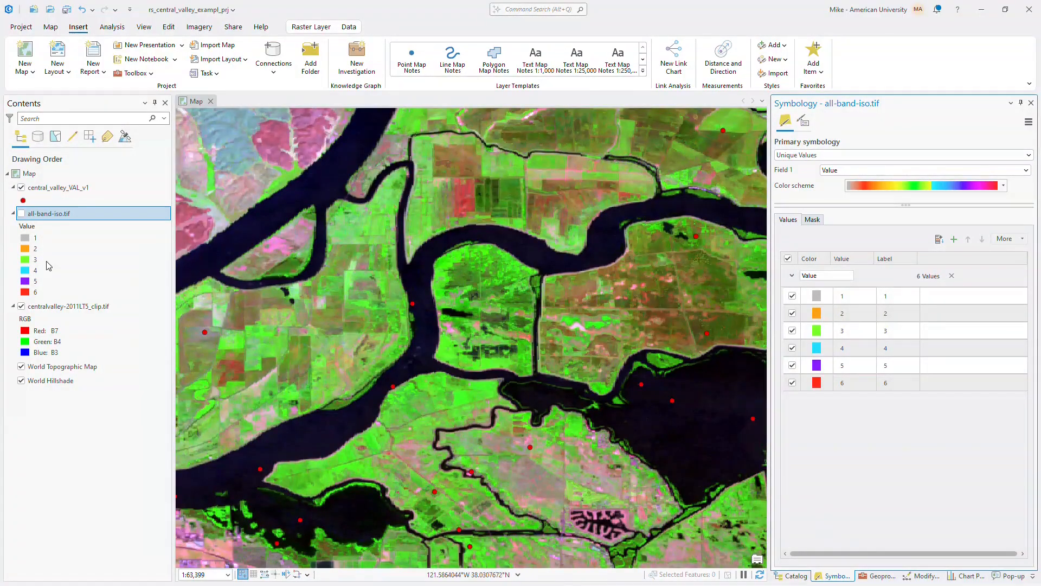
{"action": "left_click", "coordinate": [877, 576]}
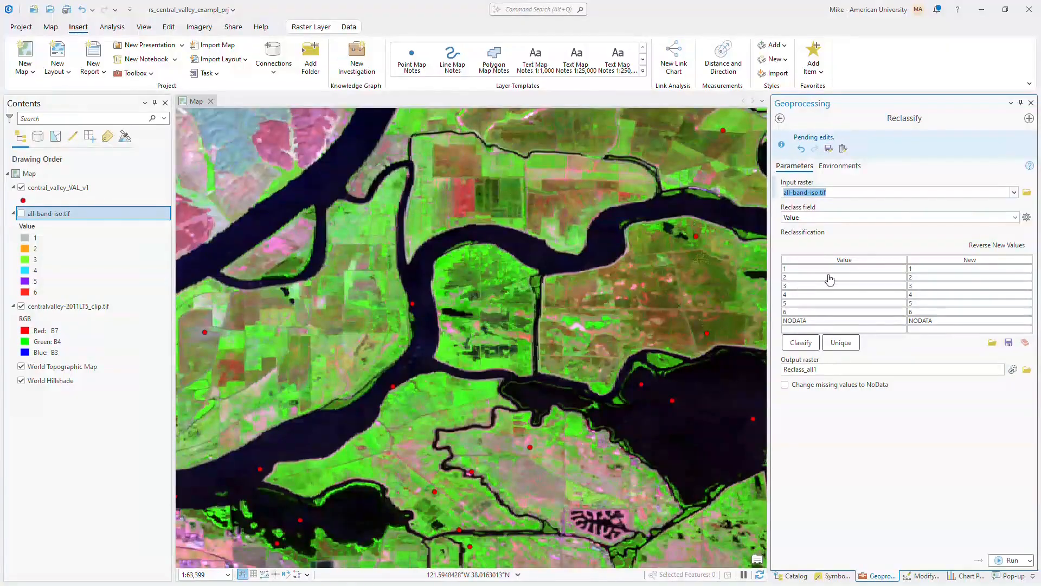
{"action": "left_click", "coordinate": [923, 277]}
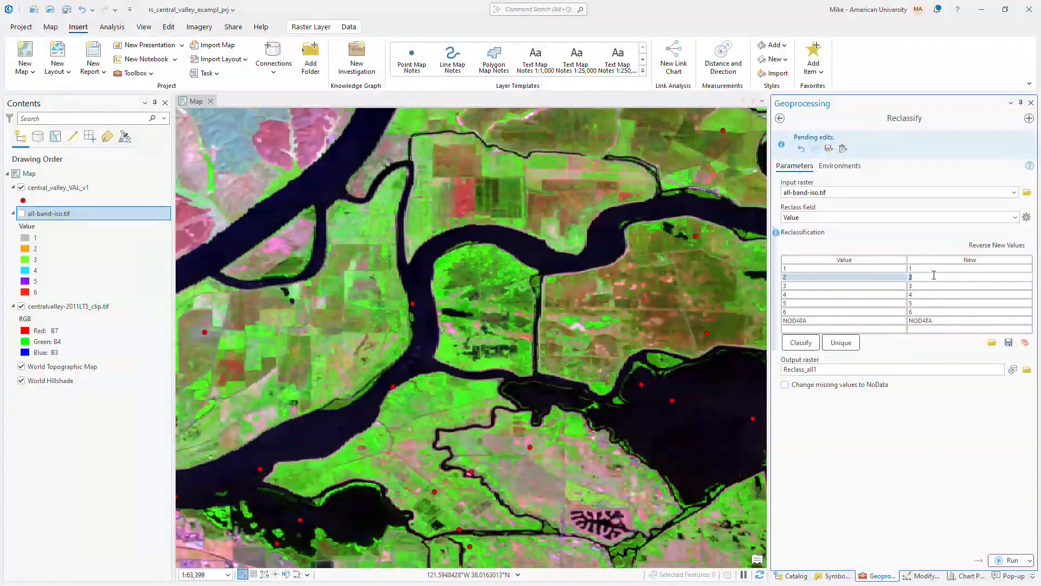
{"action": "type", "text": "3"}
{"action": "key", "text": "Return"}
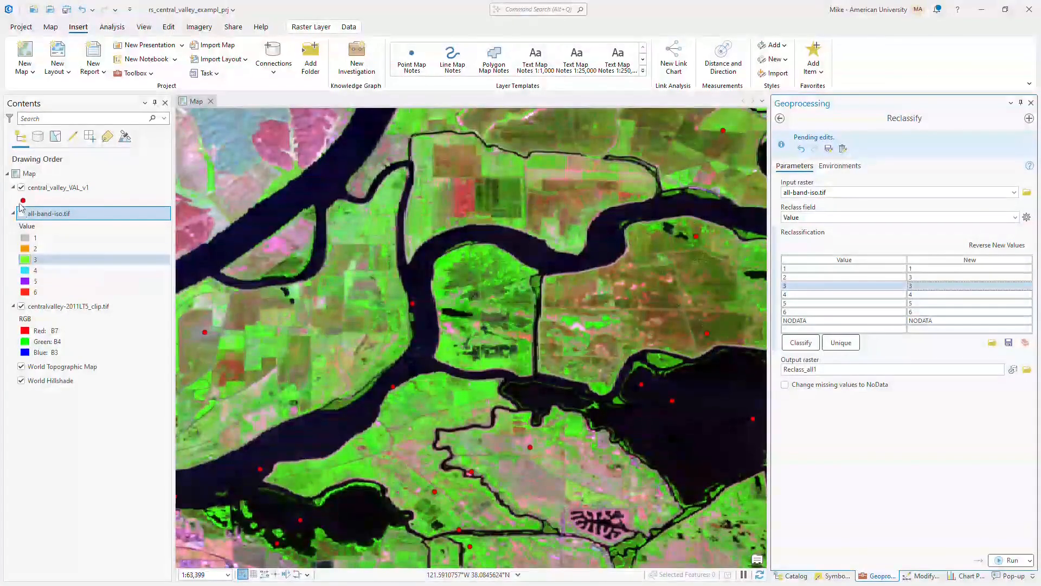
Compare class 3 with the imagery beneath and set its new value to 2 in the reclassification table.
{"action": "left_click", "coordinate": [22, 214]}
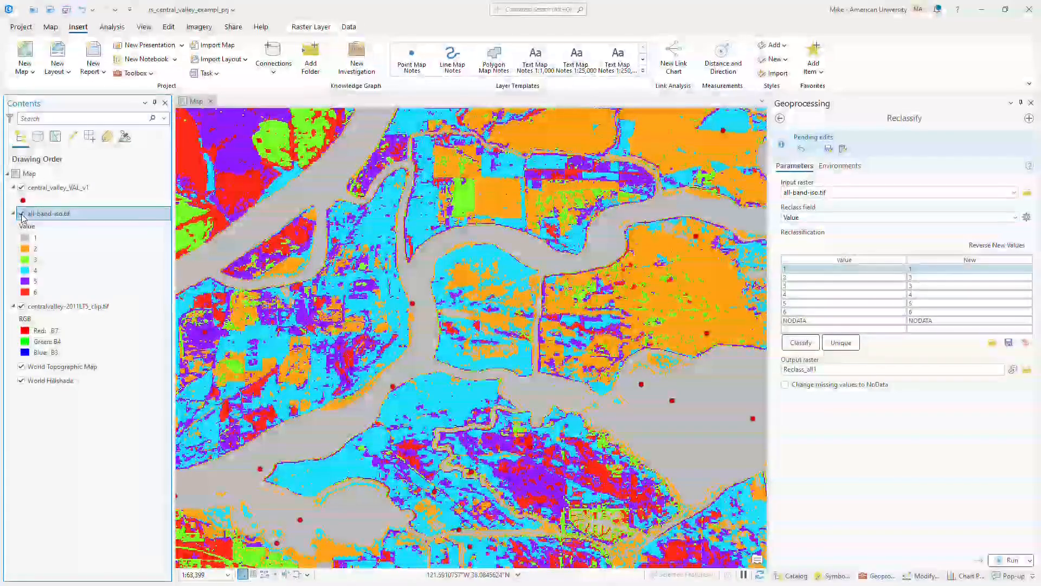
{"action": "left_click", "coordinate": [22, 214]}
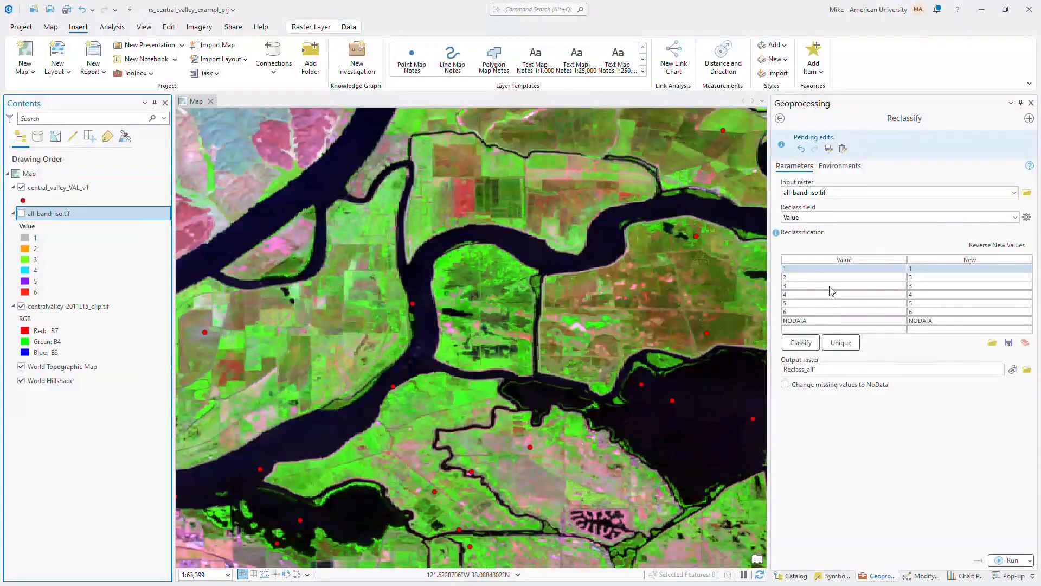
{"action": "left_click", "coordinate": [917, 286]}
{"action": "left_click", "coordinate": [920, 285]}
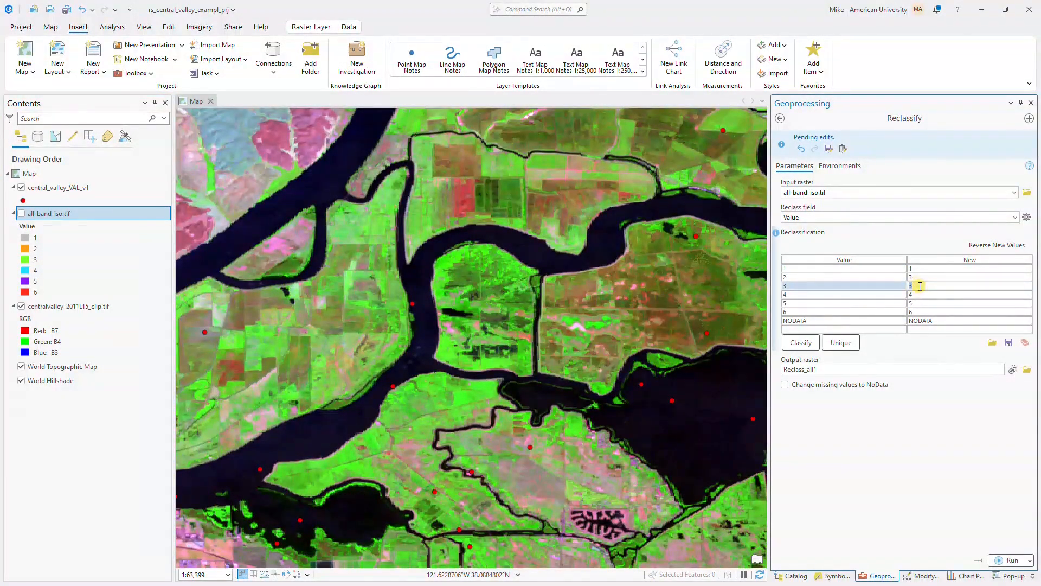
{"action": "type", "text": "2"}
{"action": "key", "text": "Return"}
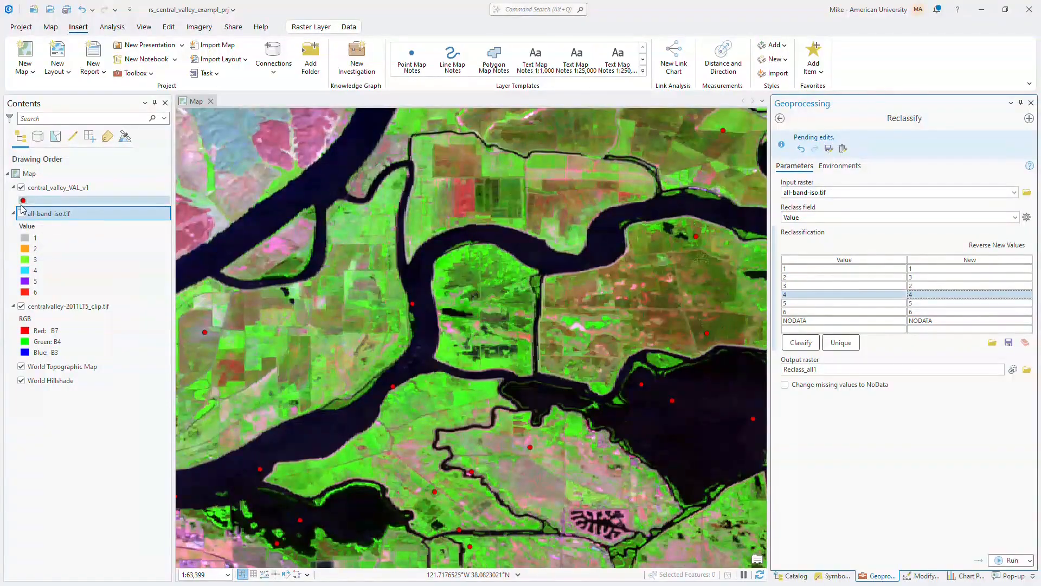
Check the remaining clusters against the imagery and reclassify values 4 and 5 as 3 and value 6 as 2.
{"action": "left_click", "coordinate": [21, 213]}
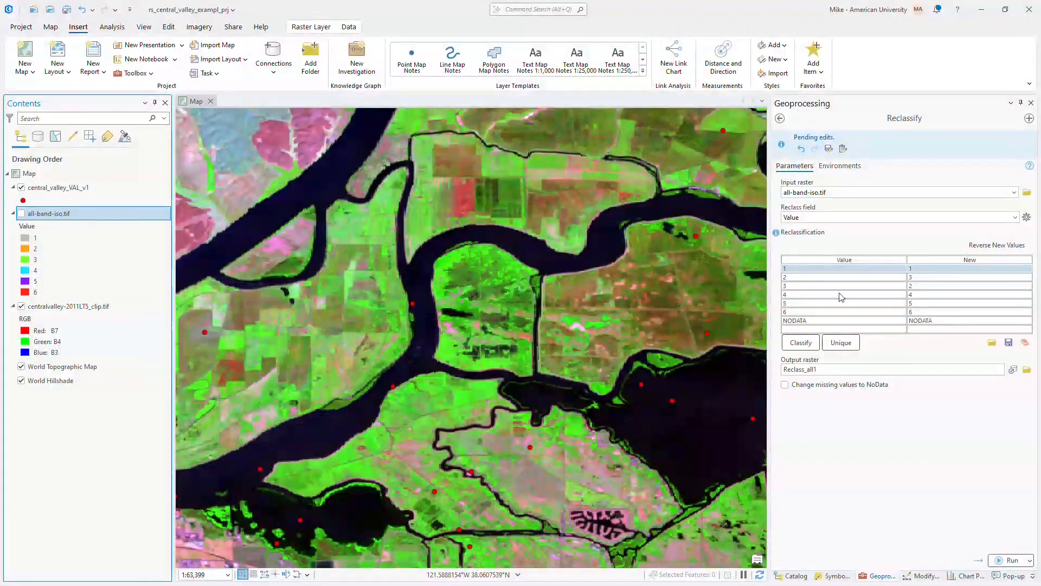
{"action": "left_click", "coordinate": [922, 294]}
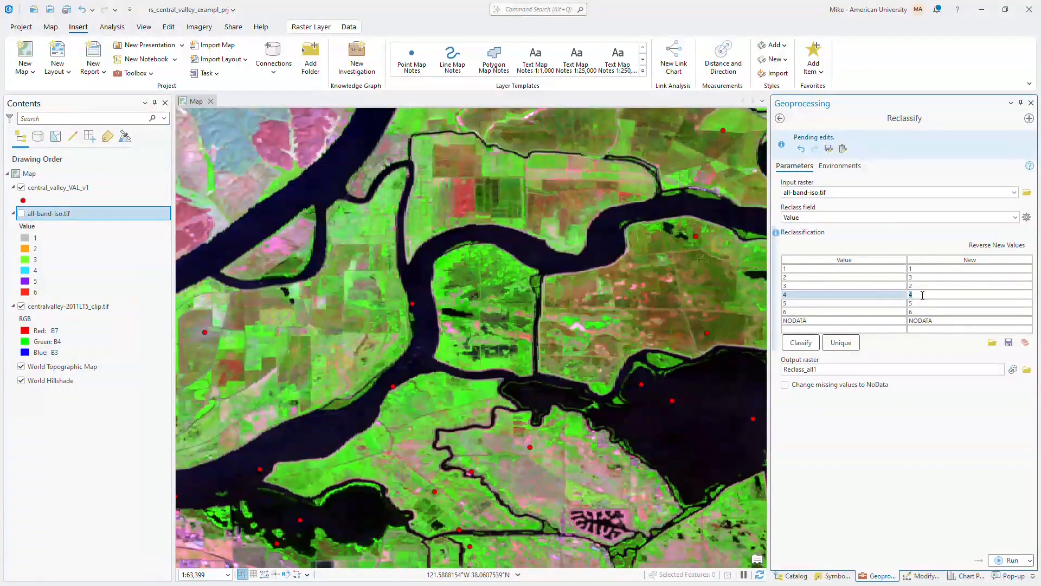
{"action": "type", "text": "3"}
{"action": "key", "text": "Return"}
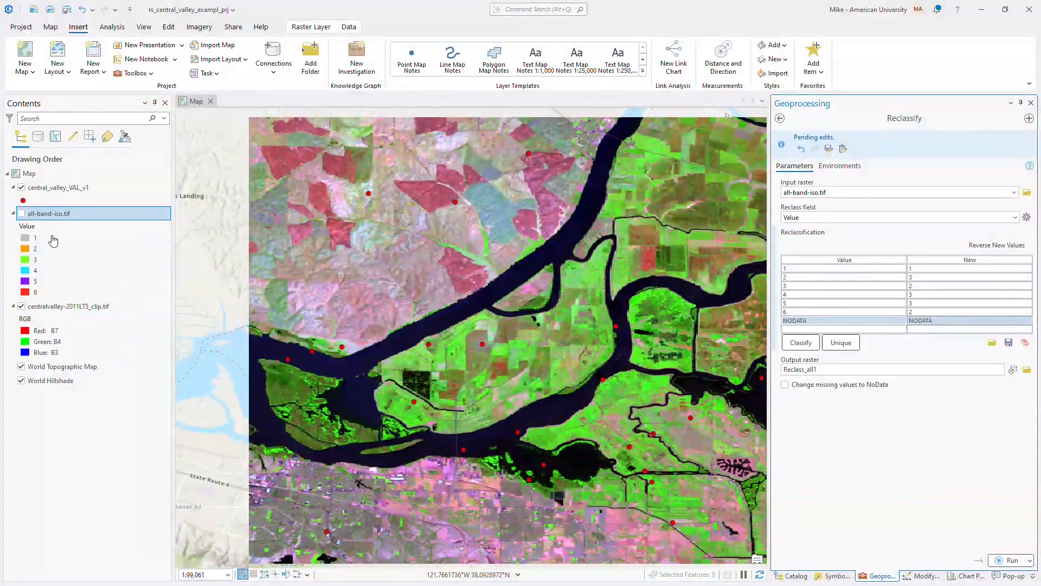
Toggle the all-band-iso.tif layer repeatedly to check the class assignments against the imagery over the wider area, leaving it on.
{"action": "left_click", "coordinate": [21, 214]}
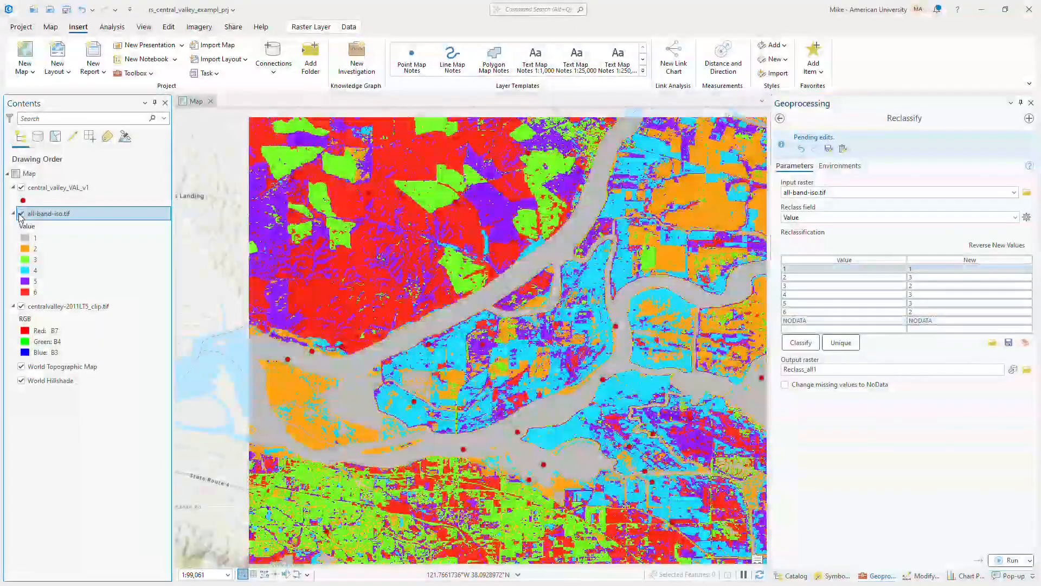
{"action": "left_click", "coordinate": [21, 215]}
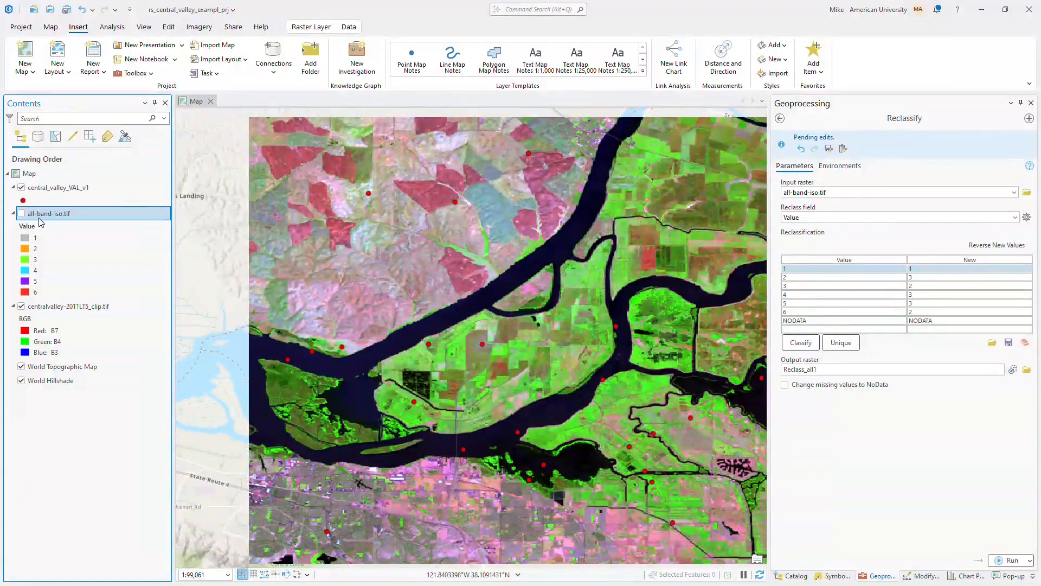
{"action": "left_click", "coordinate": [22, 214]}
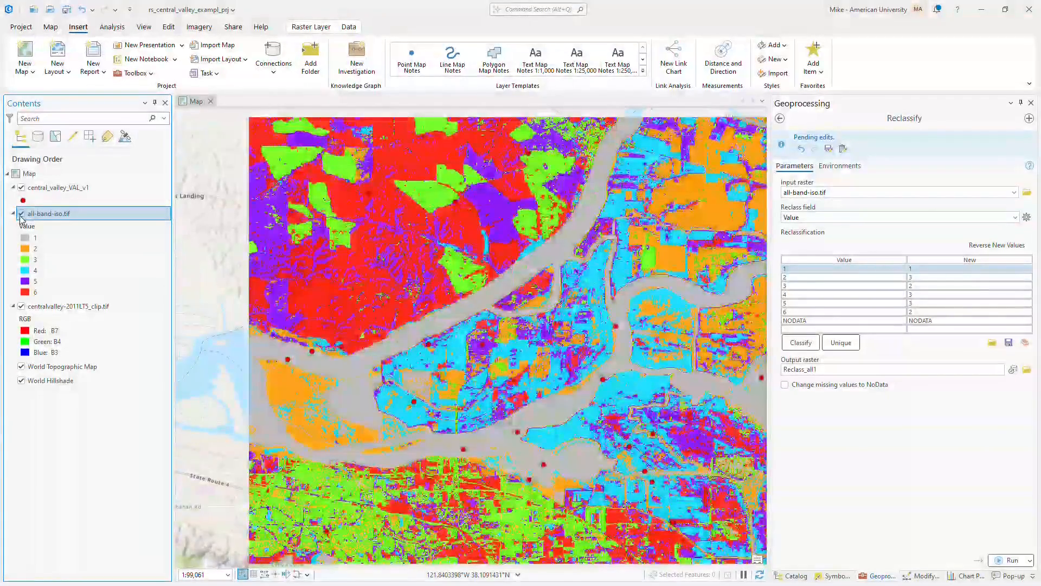
{"action": "left_click", "coordinate": [22, 215]}
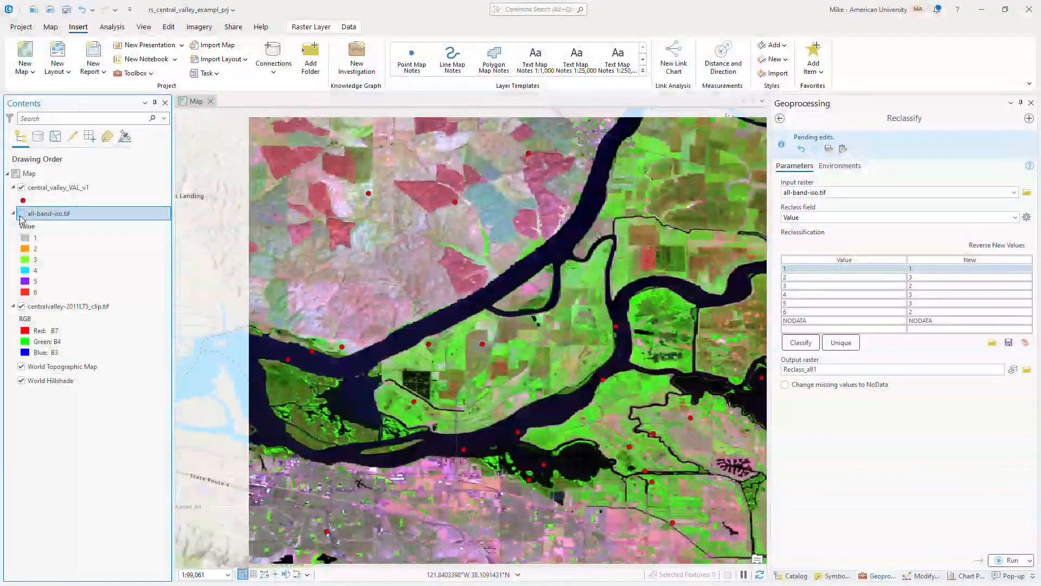
{"action": "left_click", "coordinate": [22, 214]}
{"action": "left_click", "coordinate": [22, 214]}
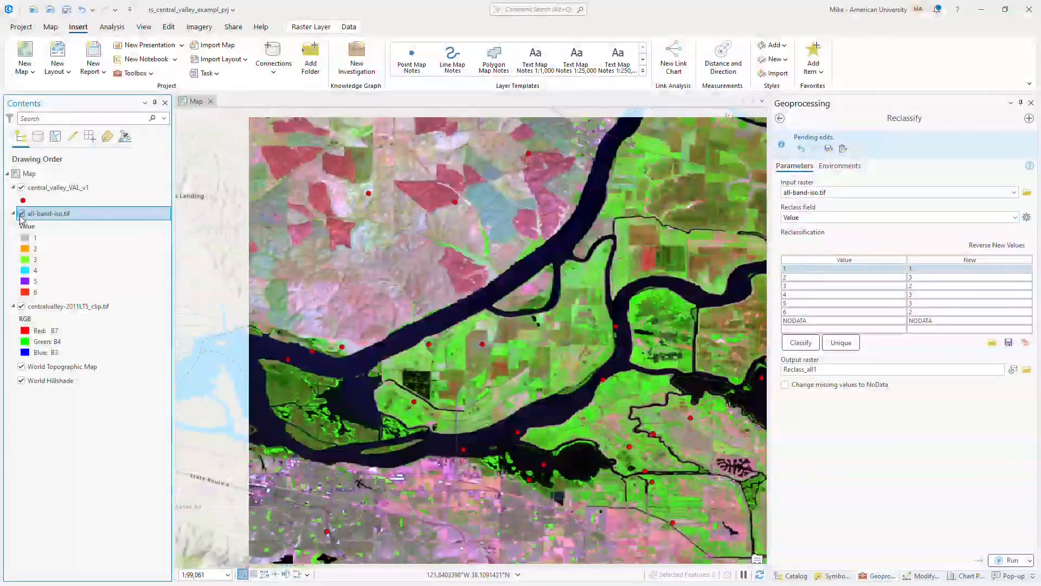
{"action": "left_click", "coordinate": [22, 214]}
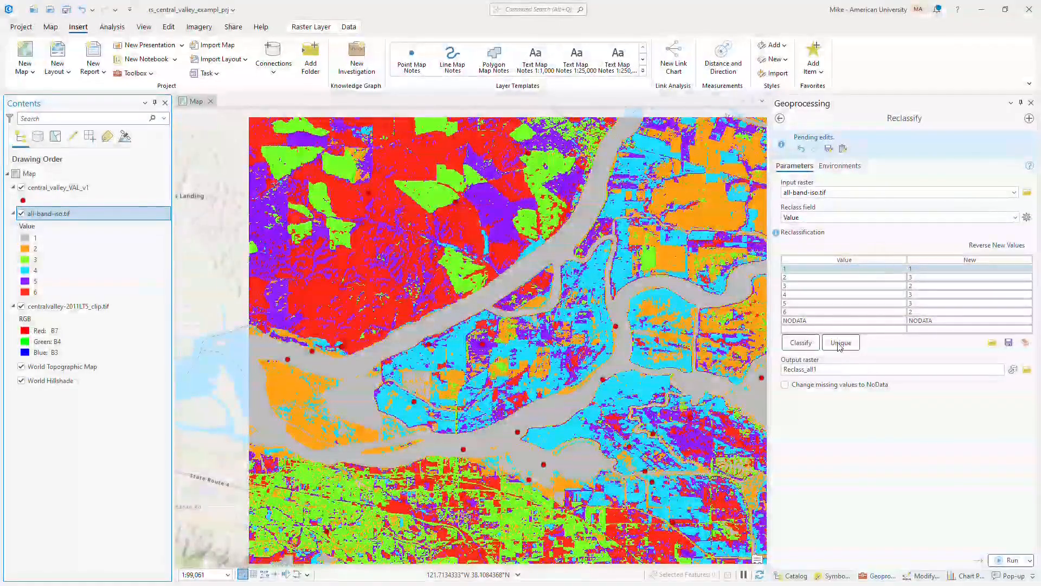
Save the reclassified output as all-band-iso_rc.tif in the rs_central_valley_exampl_prj folder and run Reclassify.
{"action": "left_click", "coordinate": [1026, 369]}
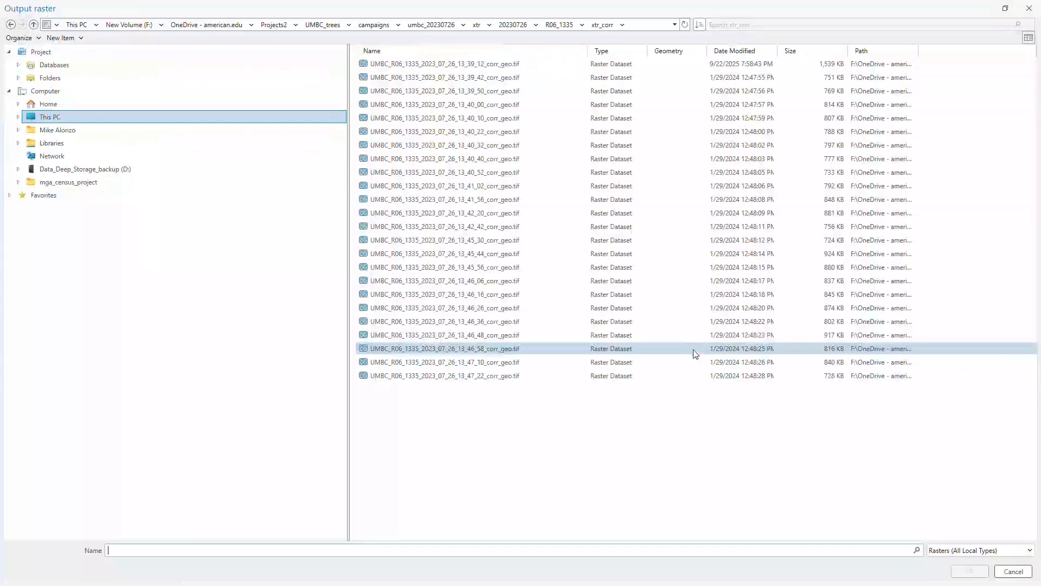
{"action": "double_click", "coordinate": [51, 77]}
{"action": "double_click", "coordinate": [392, 65]}
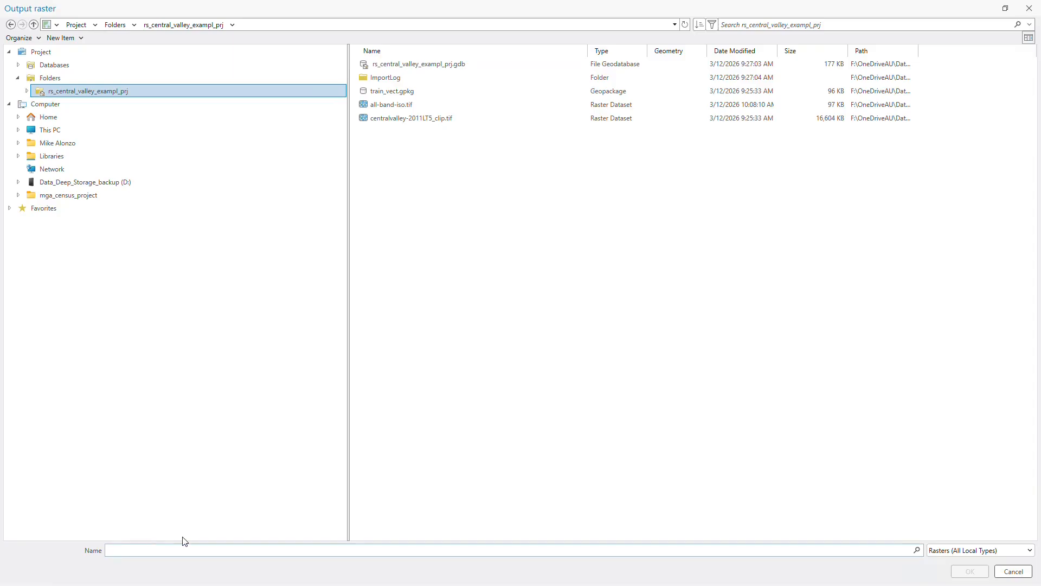
{"action": "left_click", "coordinate": [400, 104]}
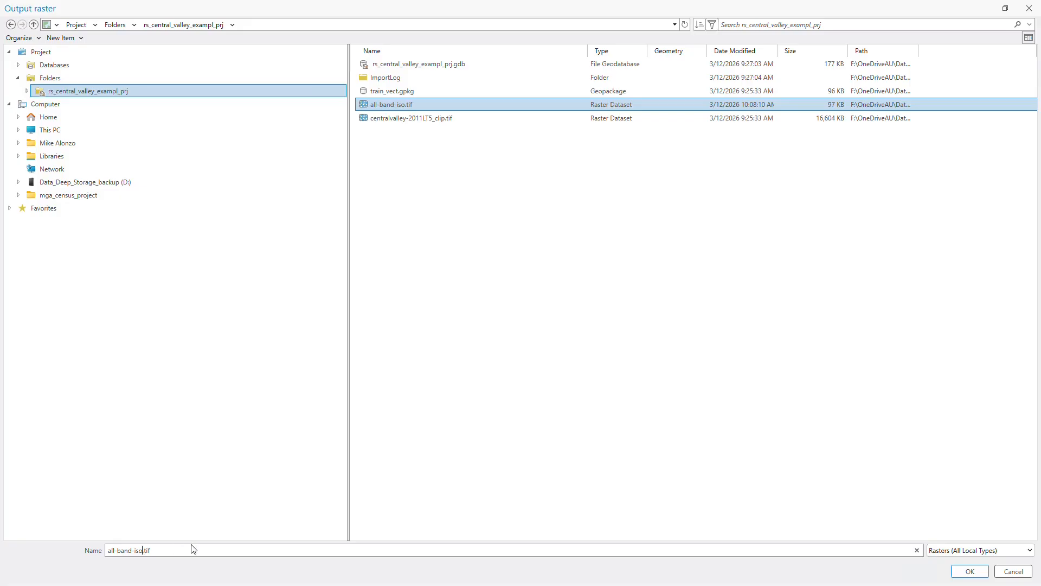
{"action": "type", "text": "1"}
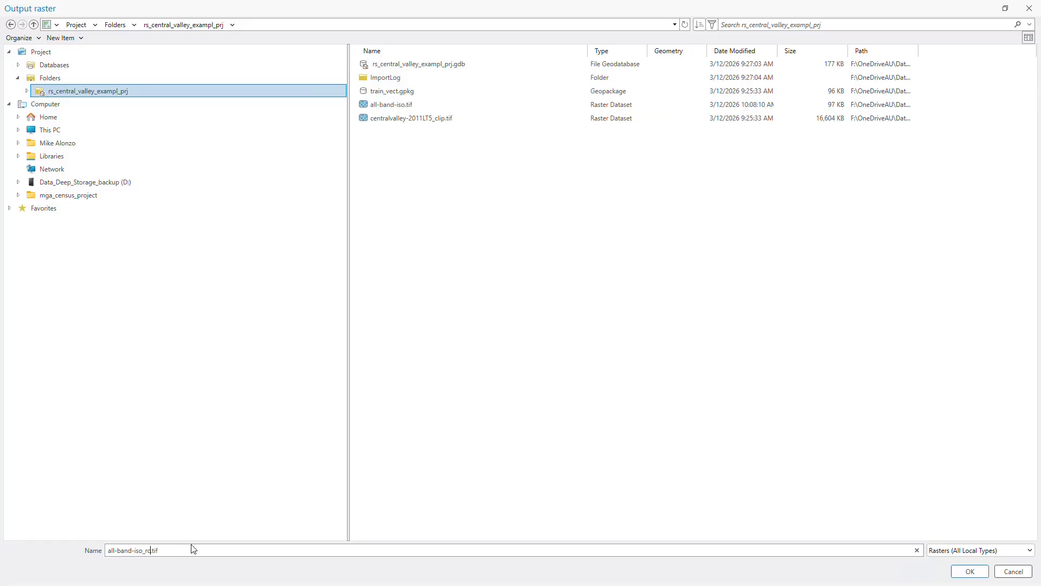
{"action": "left_click", "coordinate": [969, 571]}
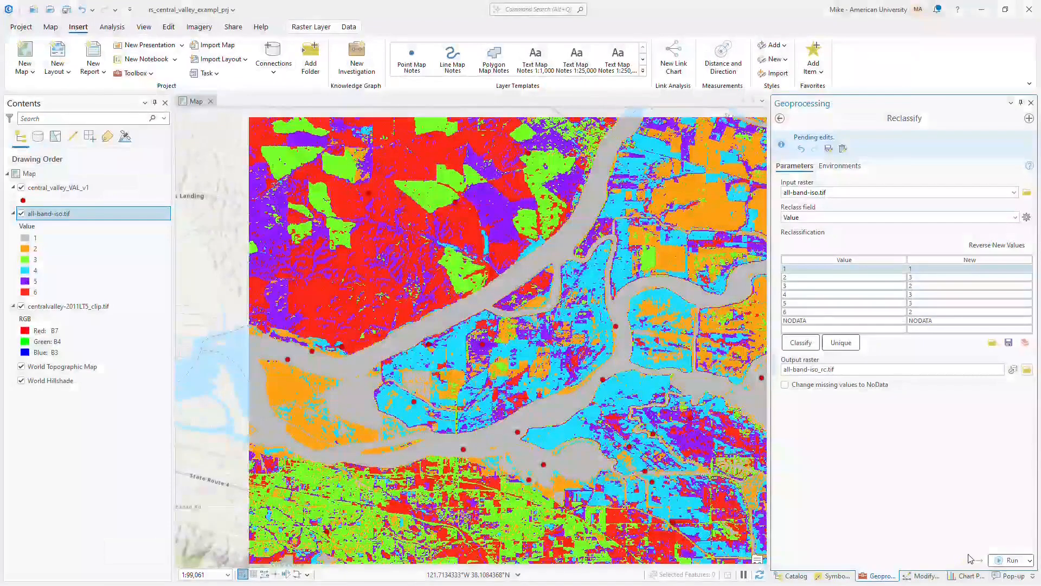
{"action": "left_click", "coordinate": [1006, 560]}
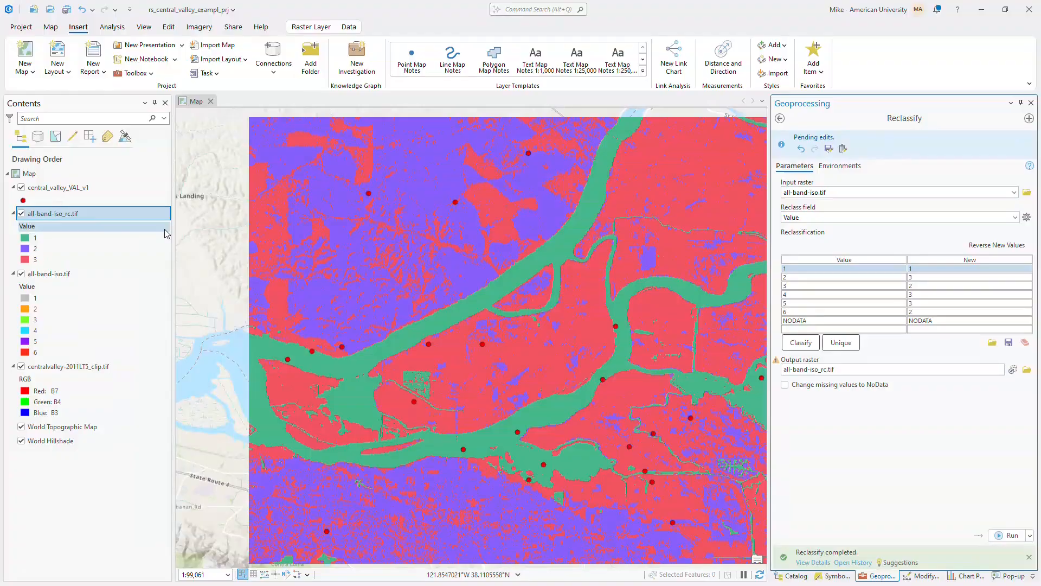
Colour the all-band-iso_rc.tif classes blue for value 1, light grey for value 2 and green for value 3.
{"action": "left_click", "coordinate": [33, 238]}
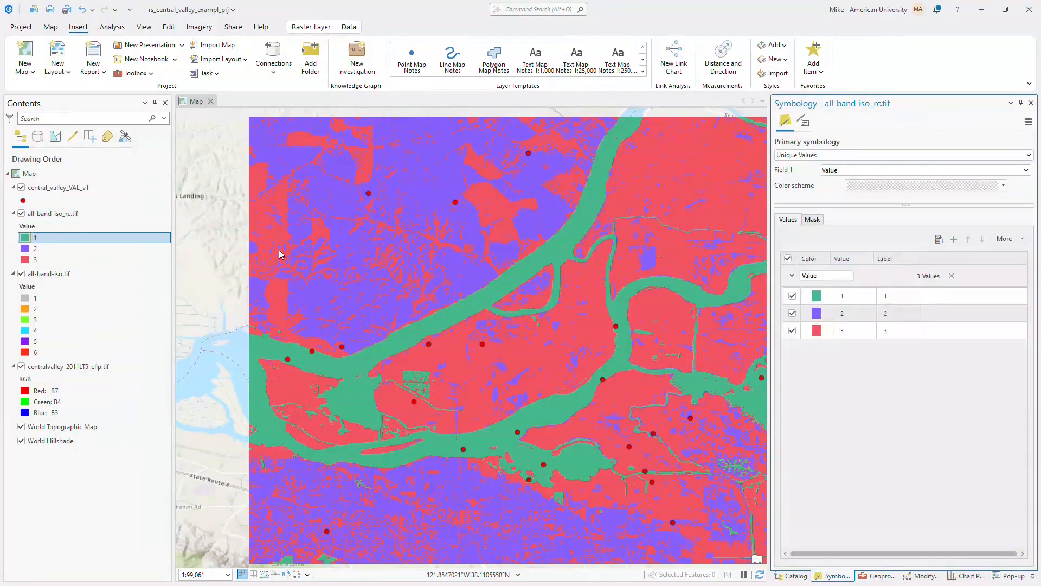
{"action": "left_click", "coordinate": [816, 295]}
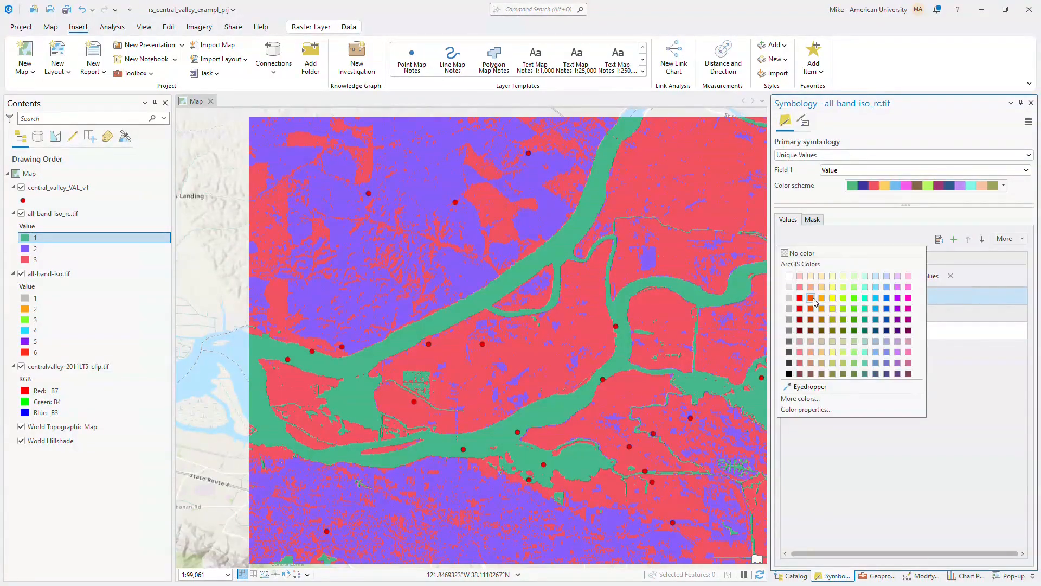
{"action": "left_click", "coordinate": [887, 309]}
{"action": "left_click", "coordinate": [817, 314]}
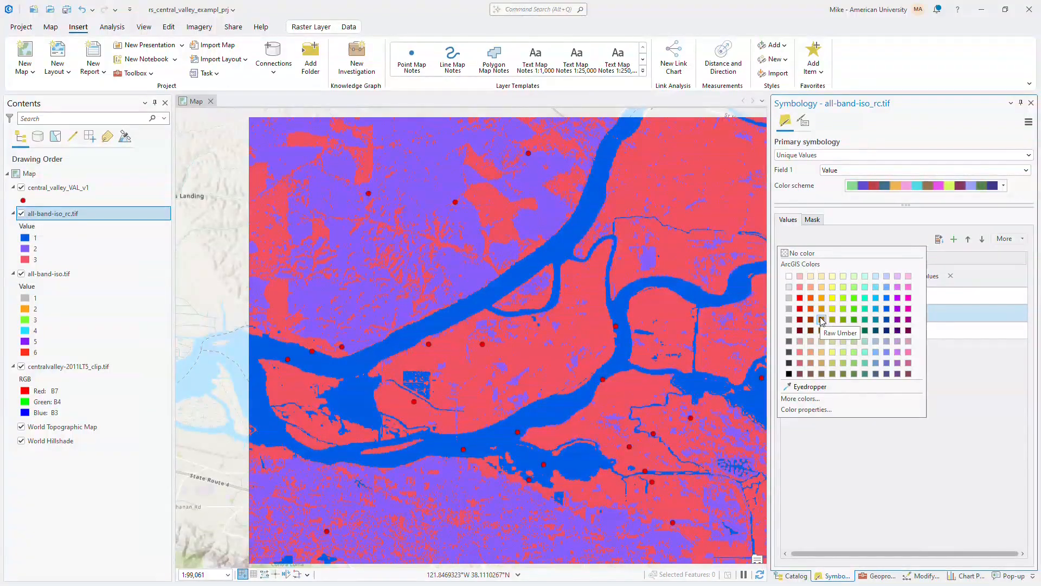
{"action": "left_click", "coordinate": [789, 297]}
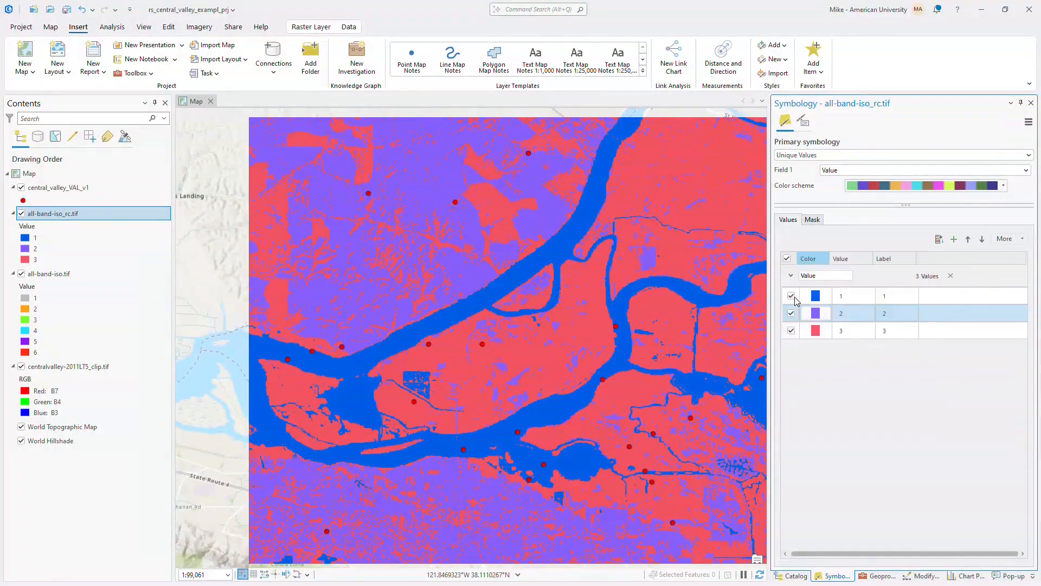
{"action": "left_click", "coordinate": [817, 331]}
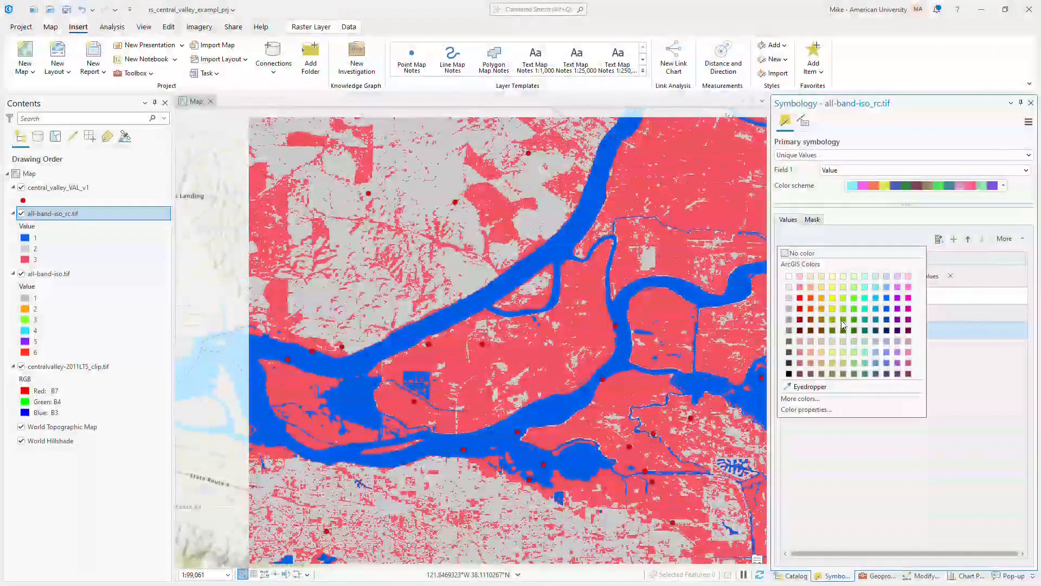
{"action": "left_click", "coordinate": [854, 309]}
{"action": "left_click", "coordinate": [916, 314]}
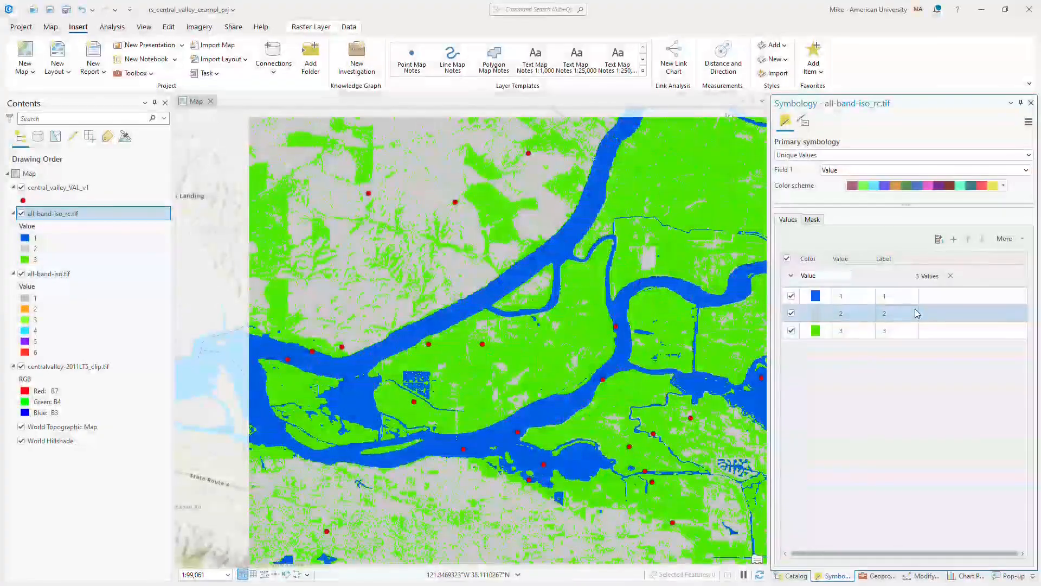